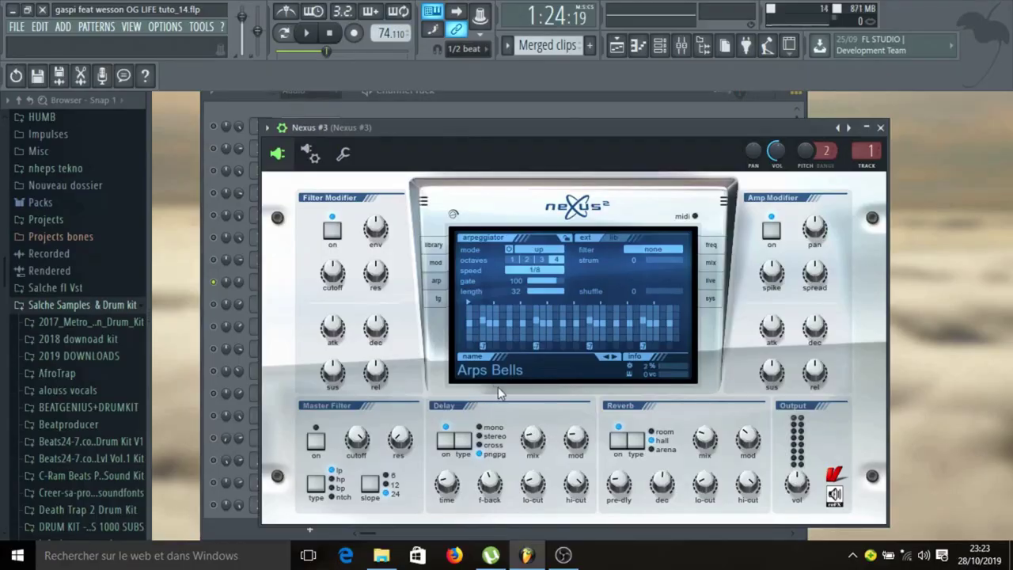
Close the Nexus #3 instrument and play back its melody in the piano roll.
{"action": "left_click", "coordinate": [880, 127]}
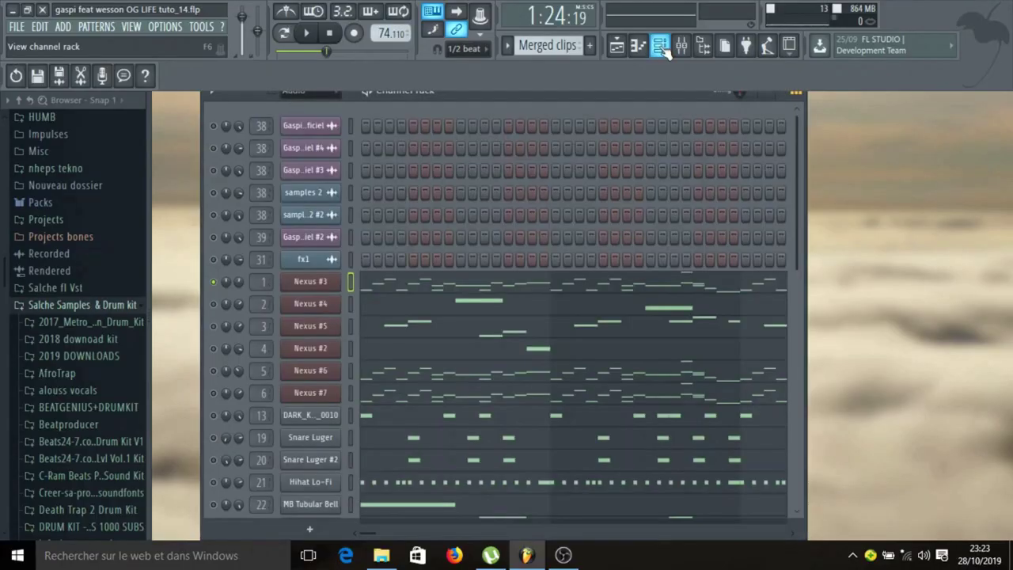
{"action": "left_click", "coordinate": [479, 285]}
{"action": "key", "text": "space"}
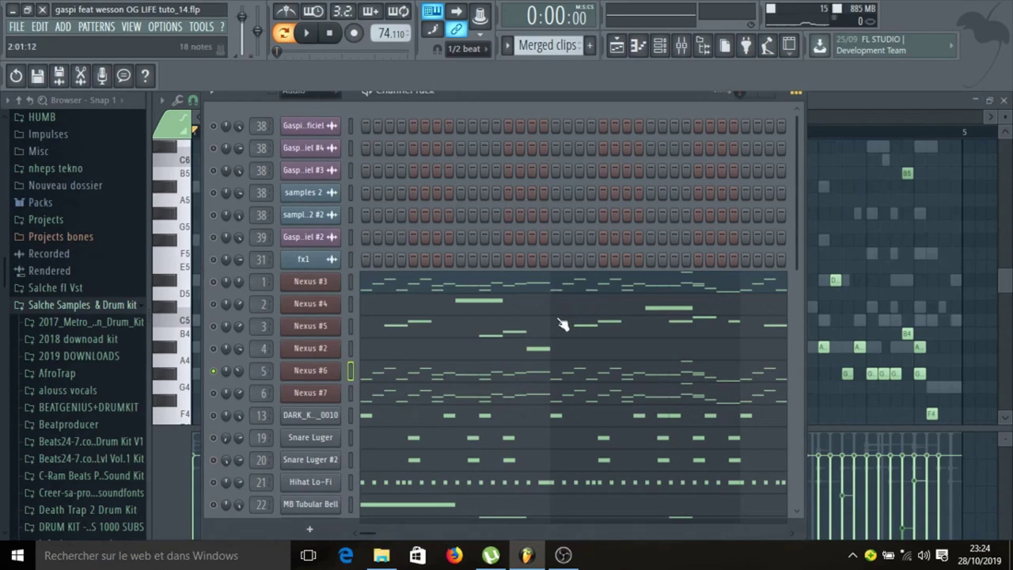
Open the Nexus #6 notes and instrument, and play back the Nexus #7 melody in its piano roll.
{"action": "left_click", "coordinate": [422, 379]}
{"action": "left_click", "coordinate": [307, 370]}
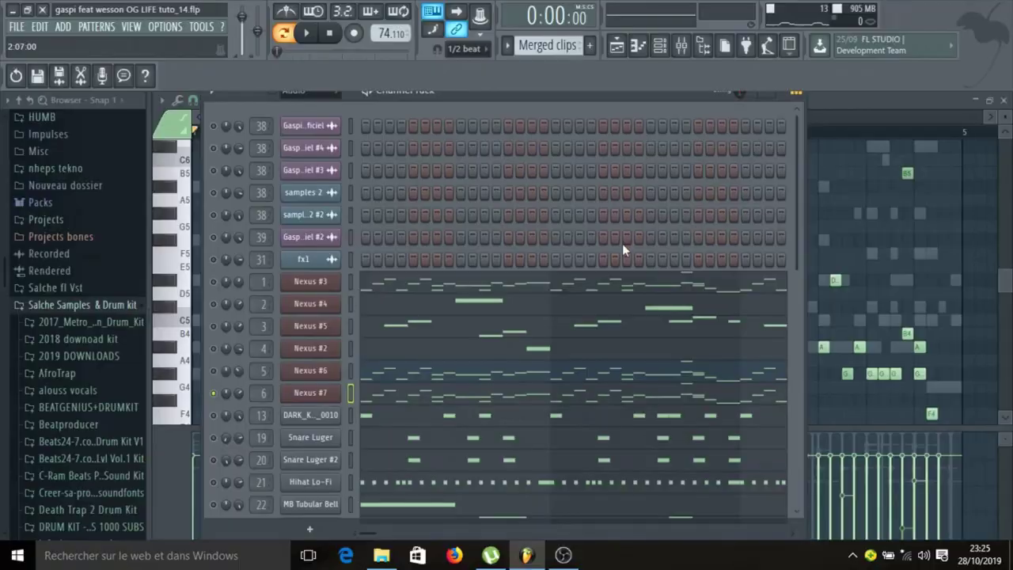
{"action": "left_click", "coordinate": [413, 401]}
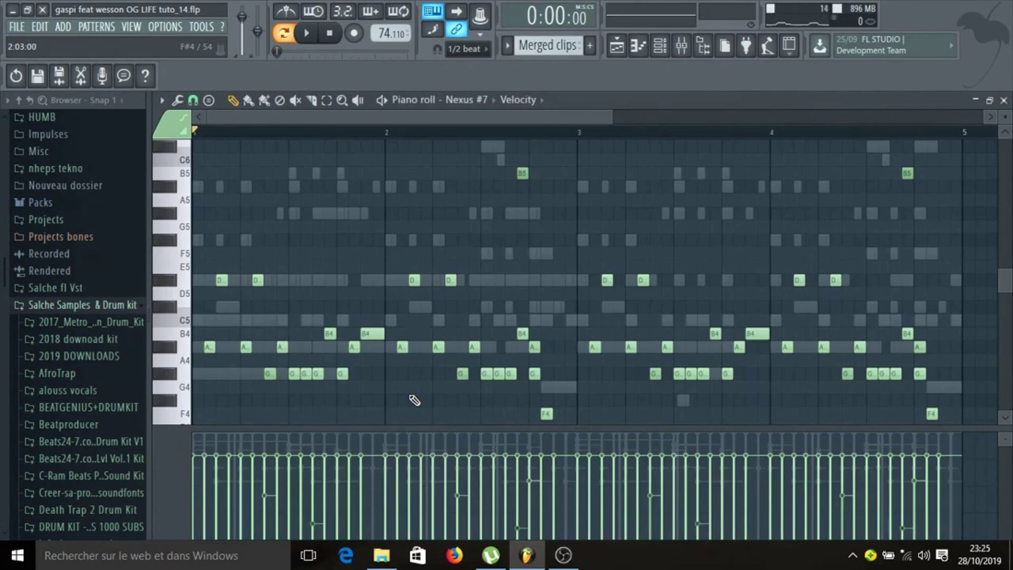
{"action": "key", "text": "space"}
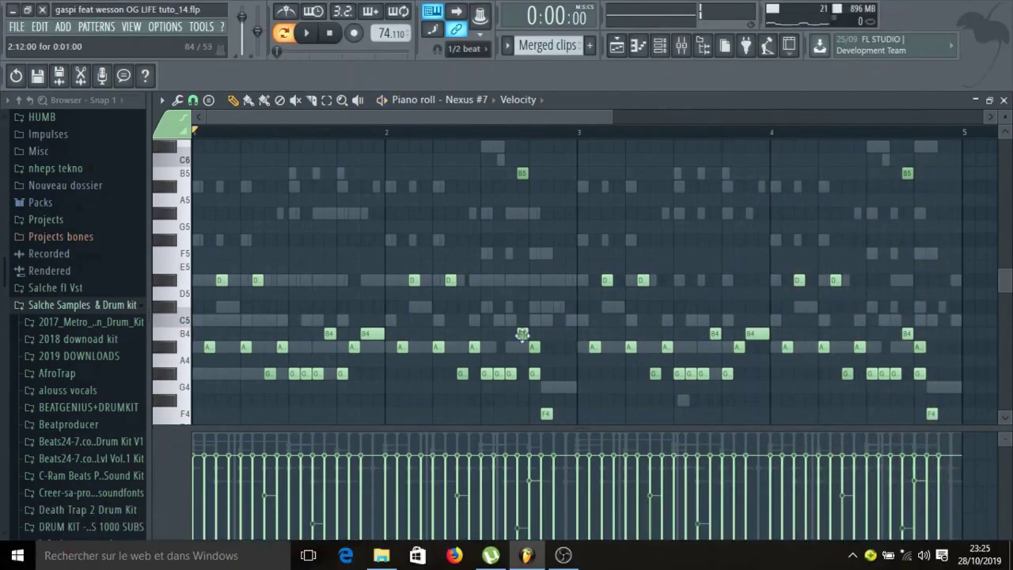
Listen to Nexus #3, #6 and #7 together from the channel rack, and play back the Nexus #5 melody.
{"action": "left_click", "coordinate": [661, 46]}
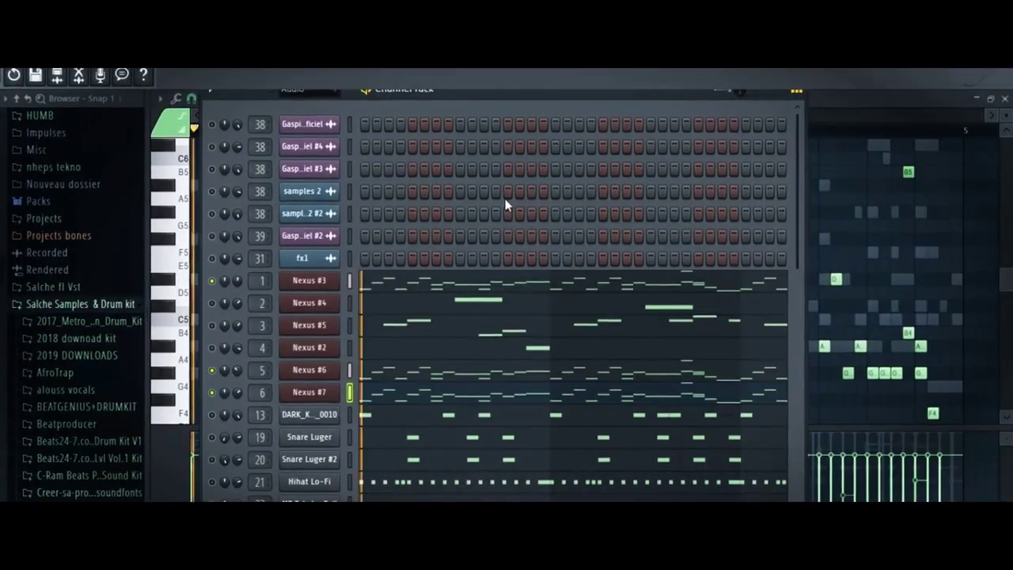
{"action": "key", "text": "space"}
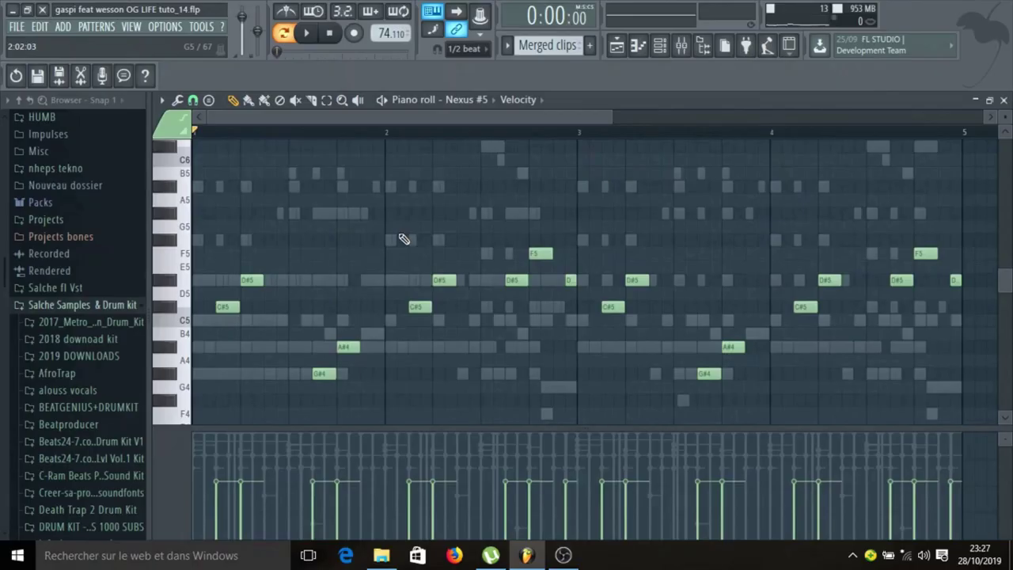
{"action": "key", "text": "space"}
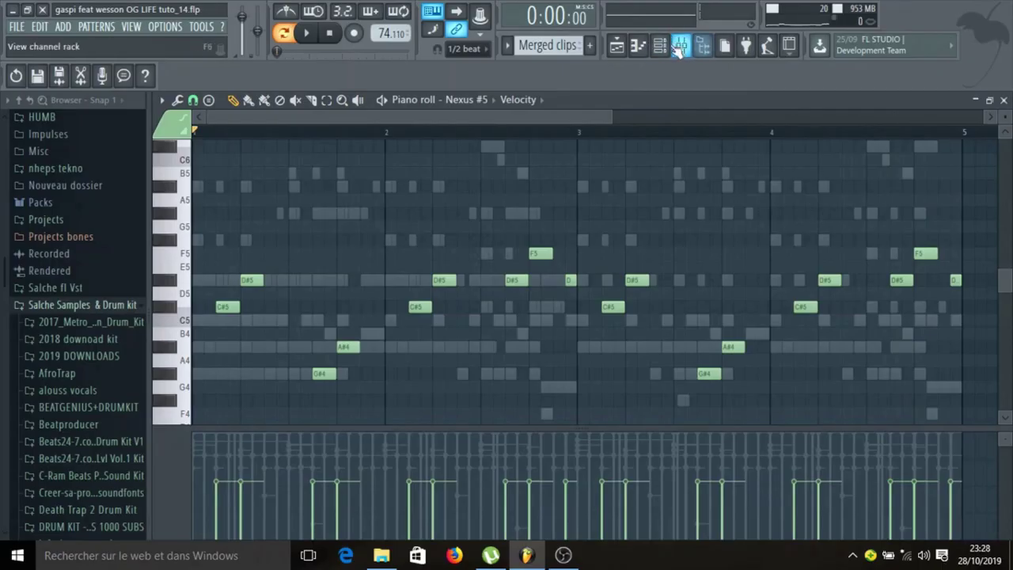
Open Nexus #2 in the piano roll and audition its single D#5 note at the end of bar 1.
{"action": "left_click", "coordinate": [664, 49]}
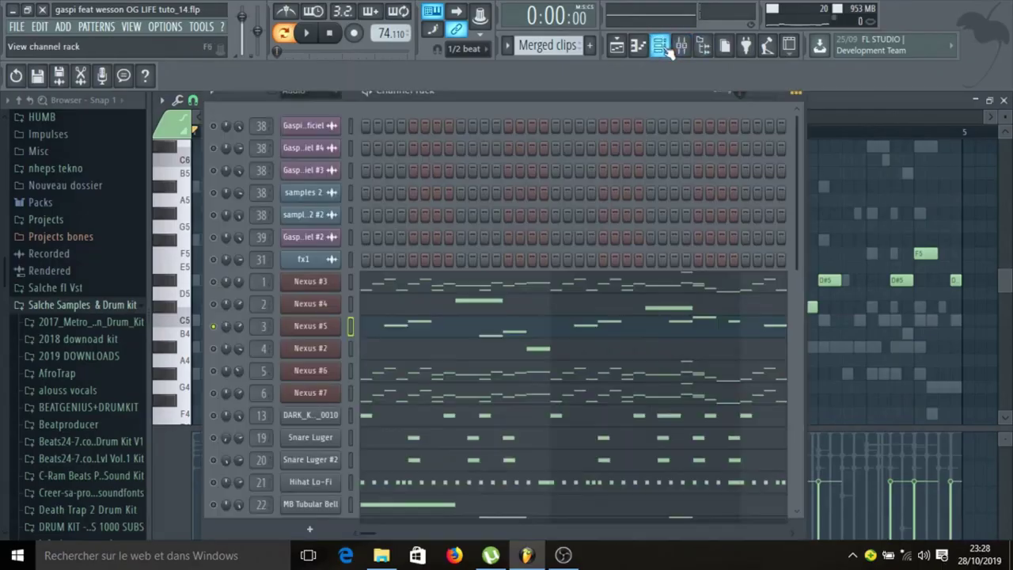
{"action": "left_click", "coordinate": [310, 348]}
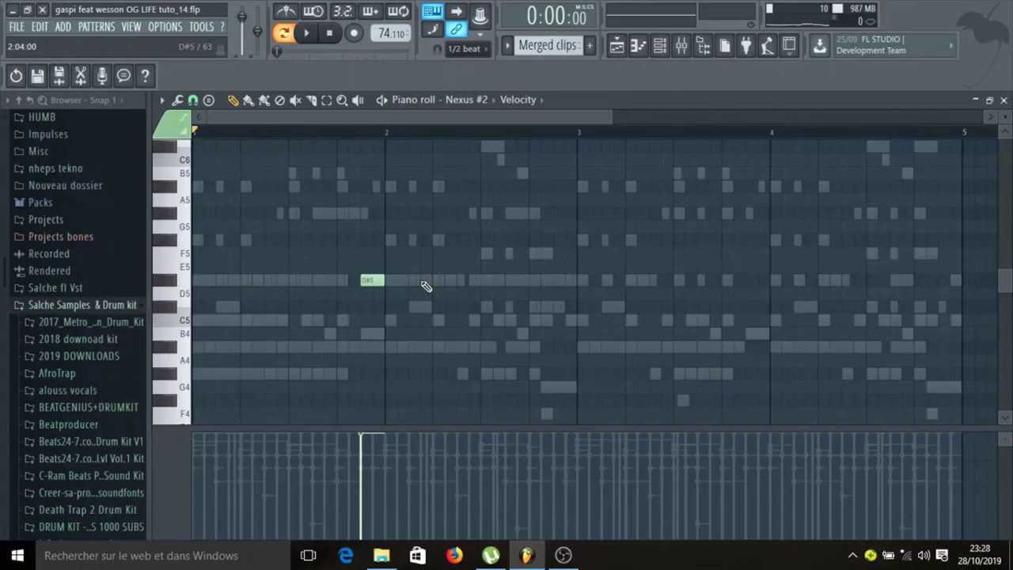
{"action": "key", "text": "space"}
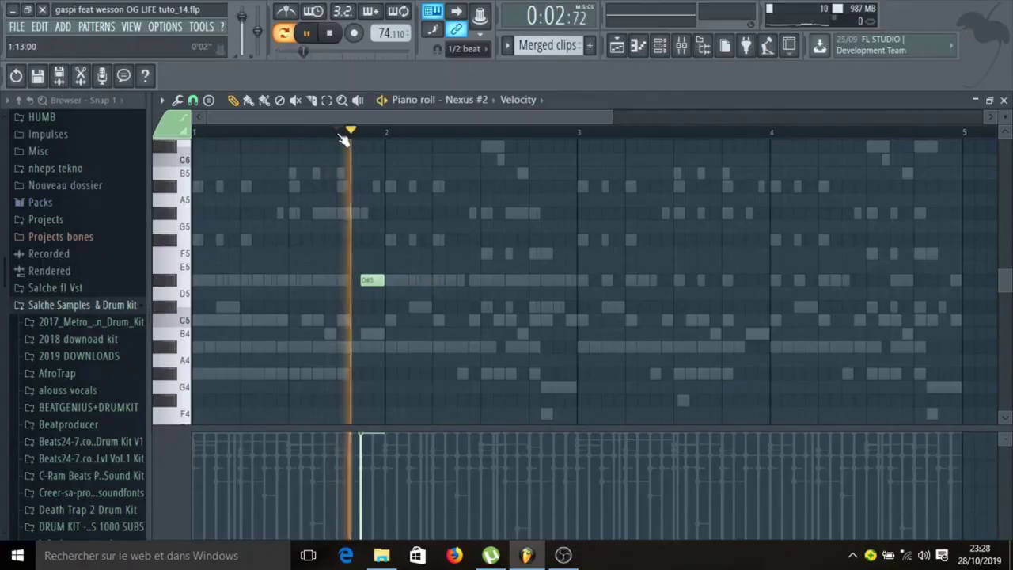
{"action": "key", "text": "space"}
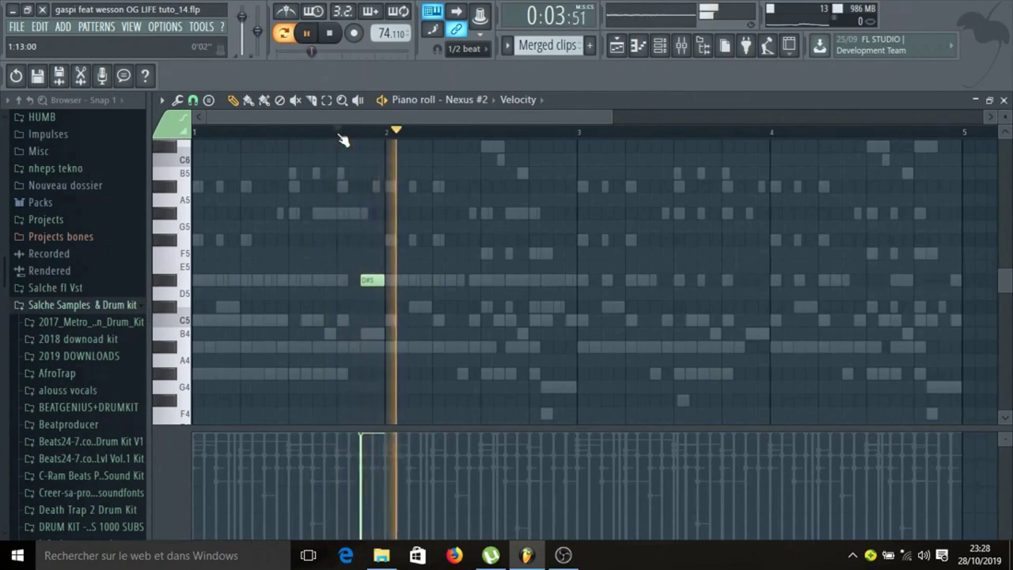
{"action": "key", "text": "space"}
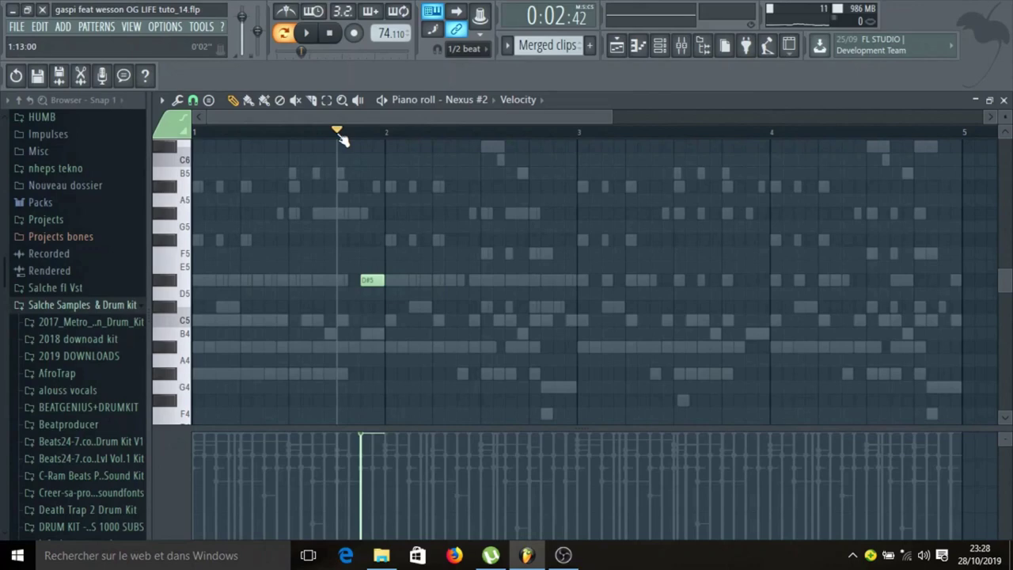
Play back the Nexus chords routed to mixer track 25, and solo the Hypersonic channel to hear its pattern.
{"action": "left_click", "coordinate": [662, 45]}
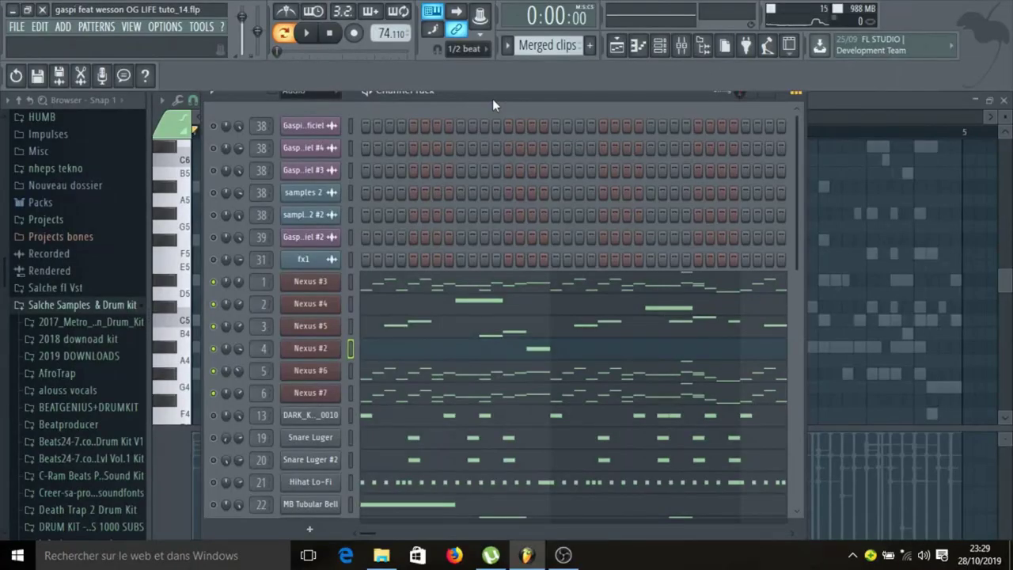
{"action": "scroll", "coordinate": [327, 345], "scroll_direction": "down", "scroll_amount": 10}
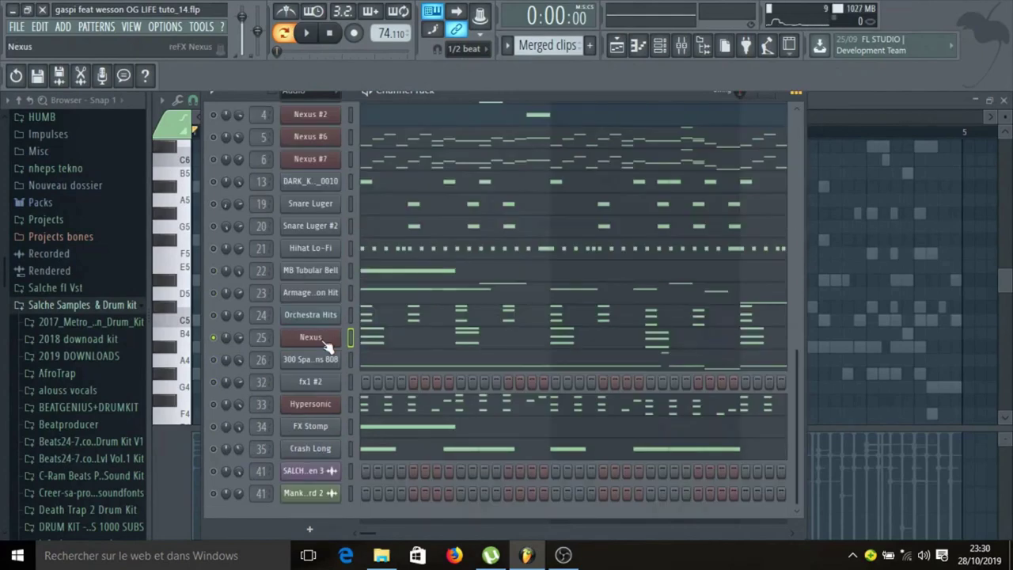
{"action": "left_click", "coordinate": [320, 339]}
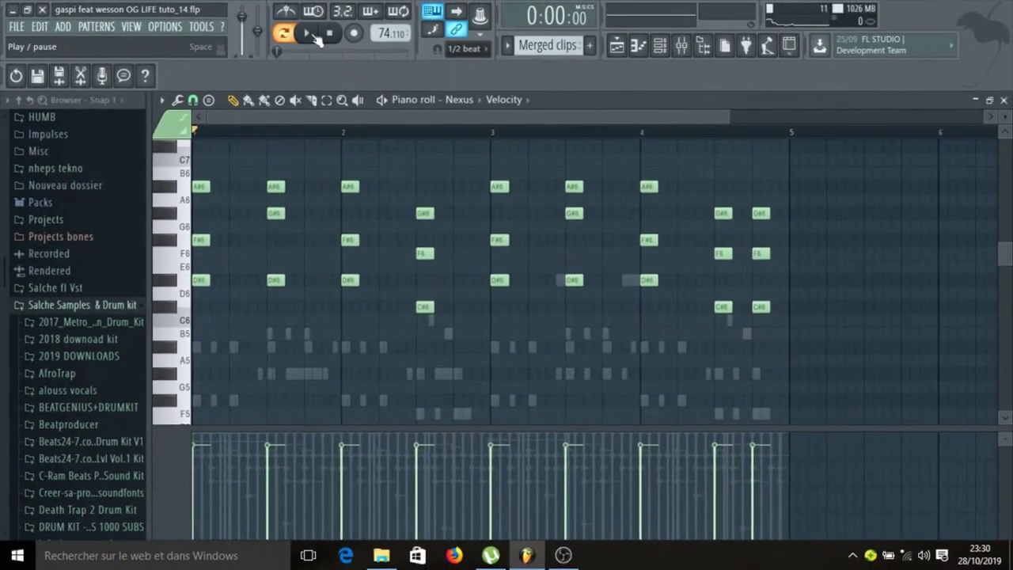
{"action": "left_click", "coordinate": [315, 37]}
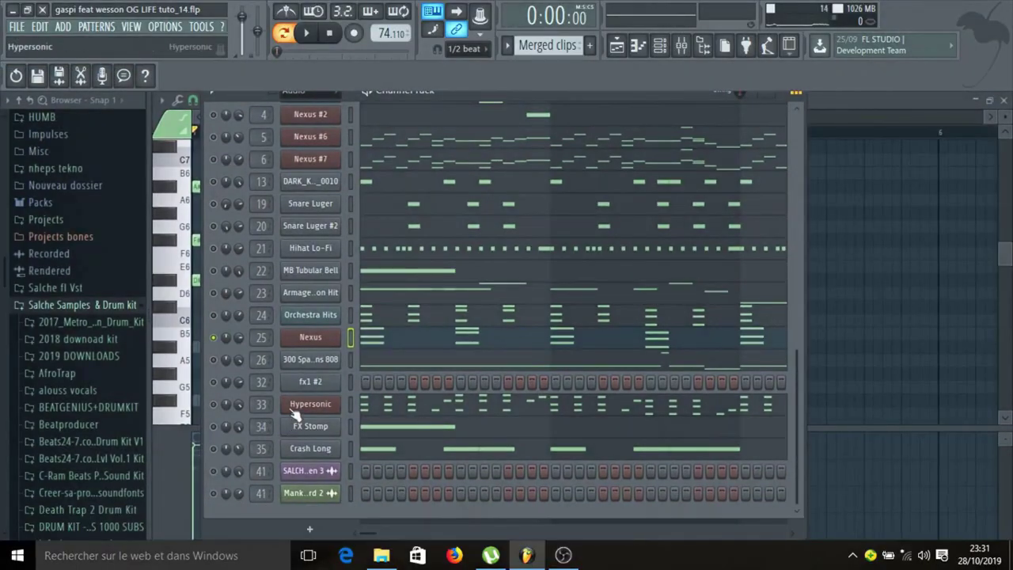
{"action": "right_click", "coordinate": [213, 405]}
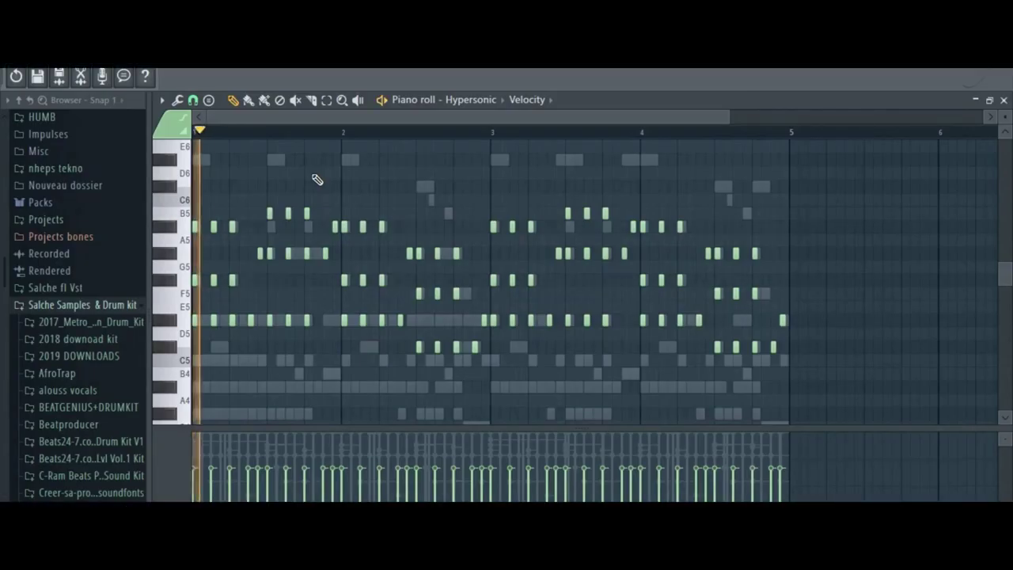
{"action": "key", "text": "space"}
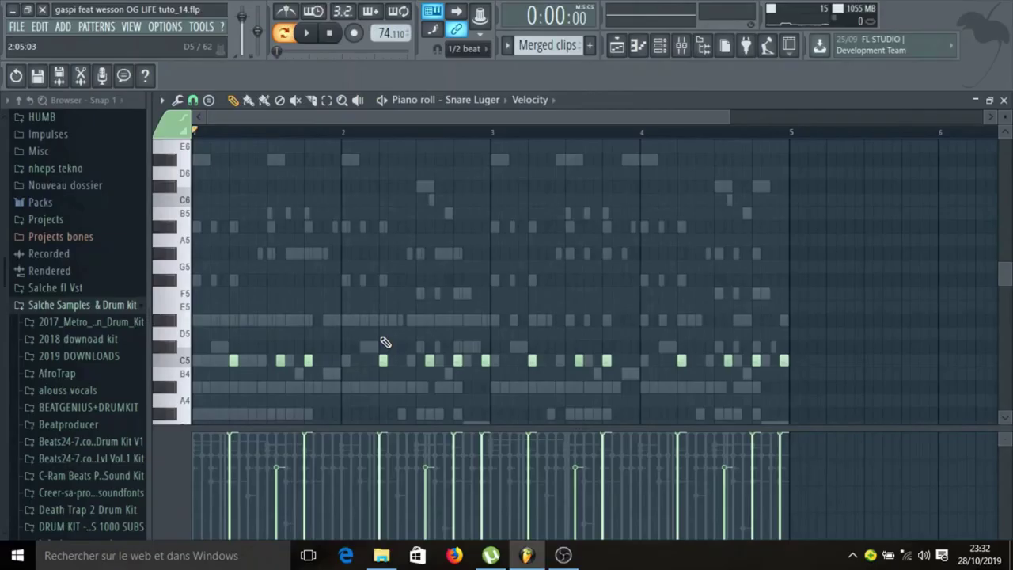
Play back the Snare Luger pattern in the piano roll.
{"action": "key", "text": "space"}
{"action": "scroll", "coordinate": [385, 342], "scroll_direction": "down", "scroll_amount": 2}
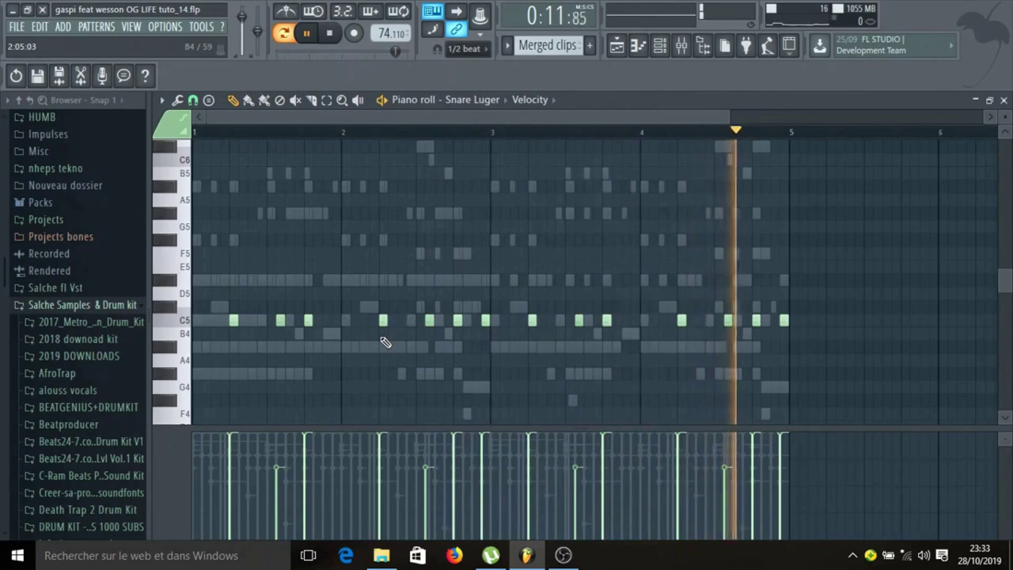
{"action": "key", "text": "space"}
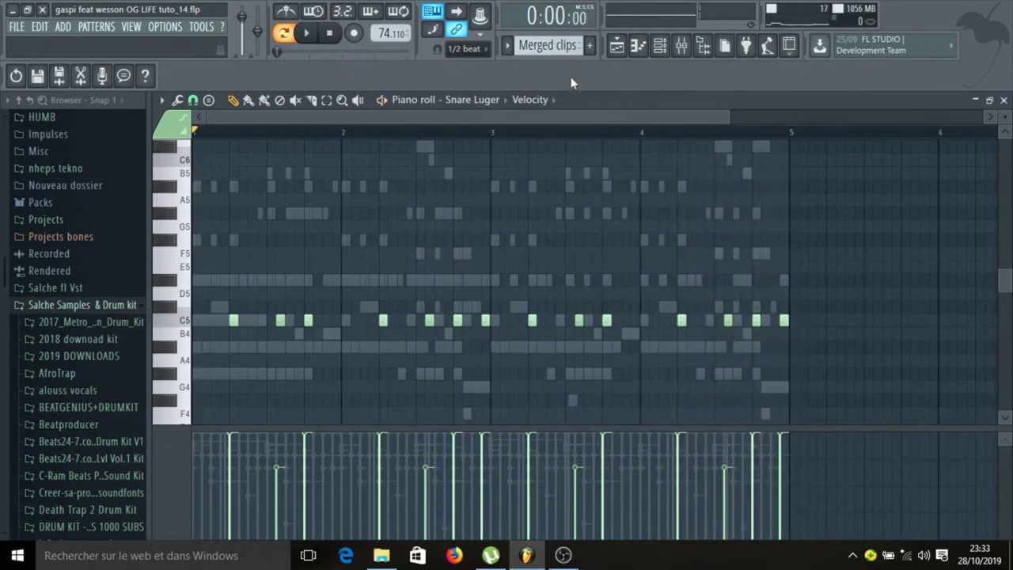
Listen to Snare Luger and Snare Luger #2 playing together from the channel rack.
{"action": "left_click", "coordinate": [660, 47]}
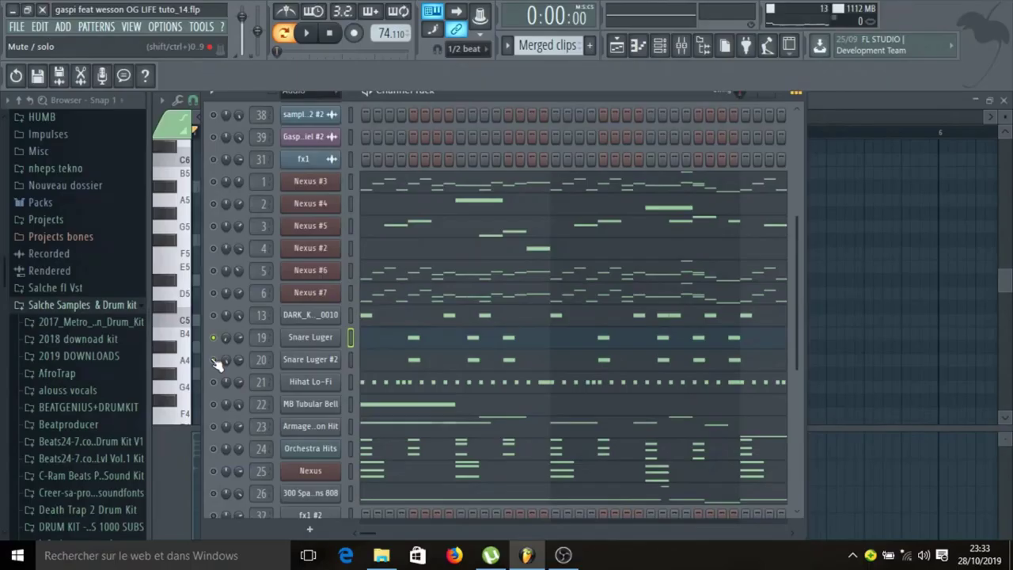
{"action": "key", "text": "space"}
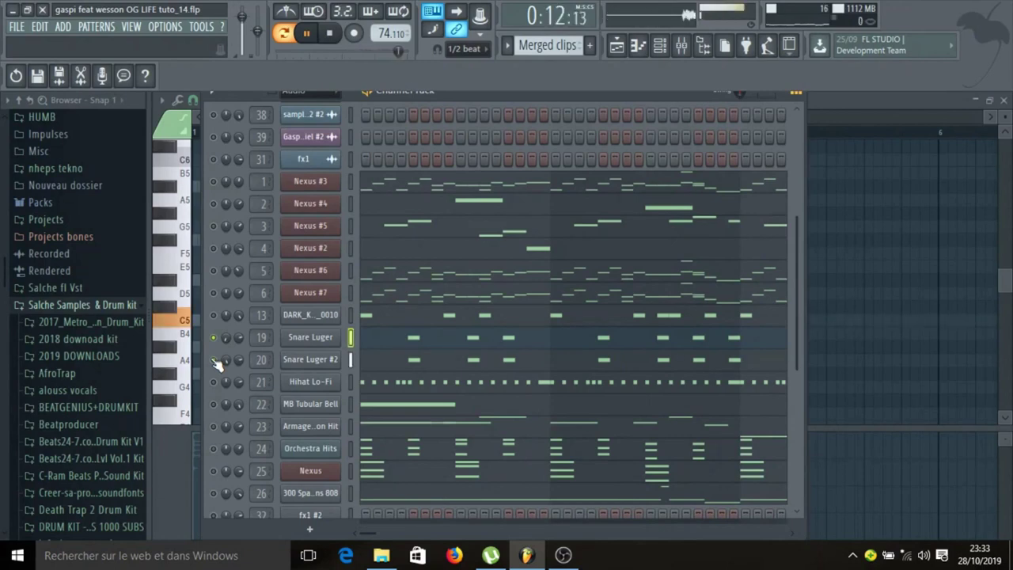
{"action": "key", "text": "space"}
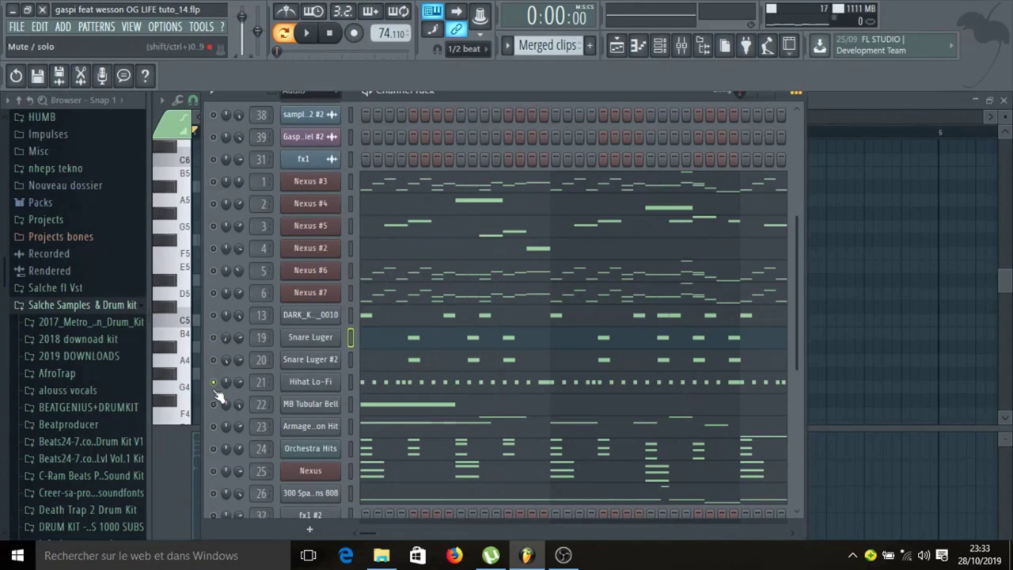
Open the Hihat Lo-Fi notes in the piano roll and play back the hi-hat pattern.
{"action": "left_click", "coordinate": [368, 388]}
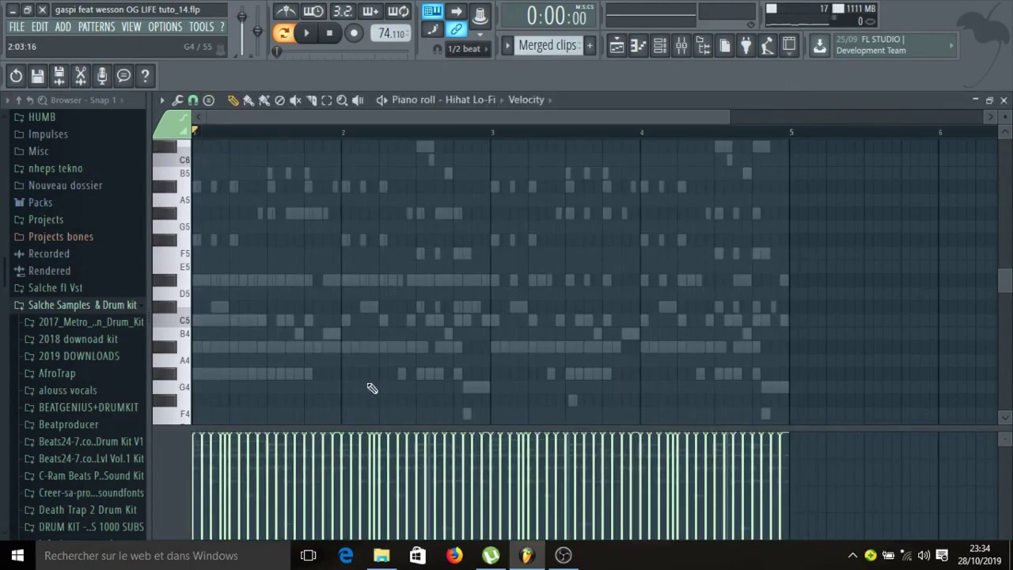
{"action": "scroll", "coordinate": [371, 371], "scroll_direction": "down", "scroll_amount": 3}
{"action": "key", "text": "space"}
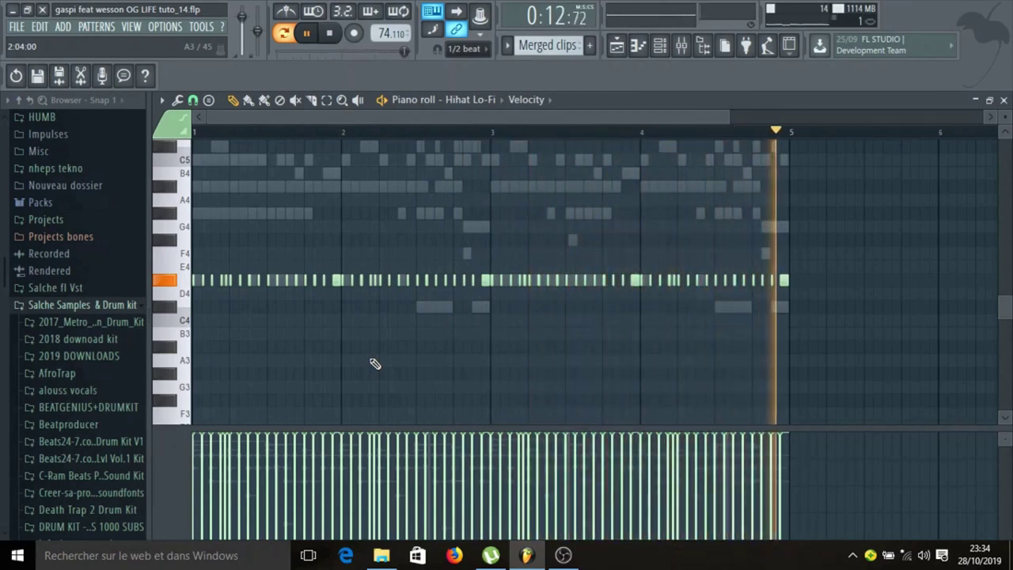
{"action": "key", "text": "space"}
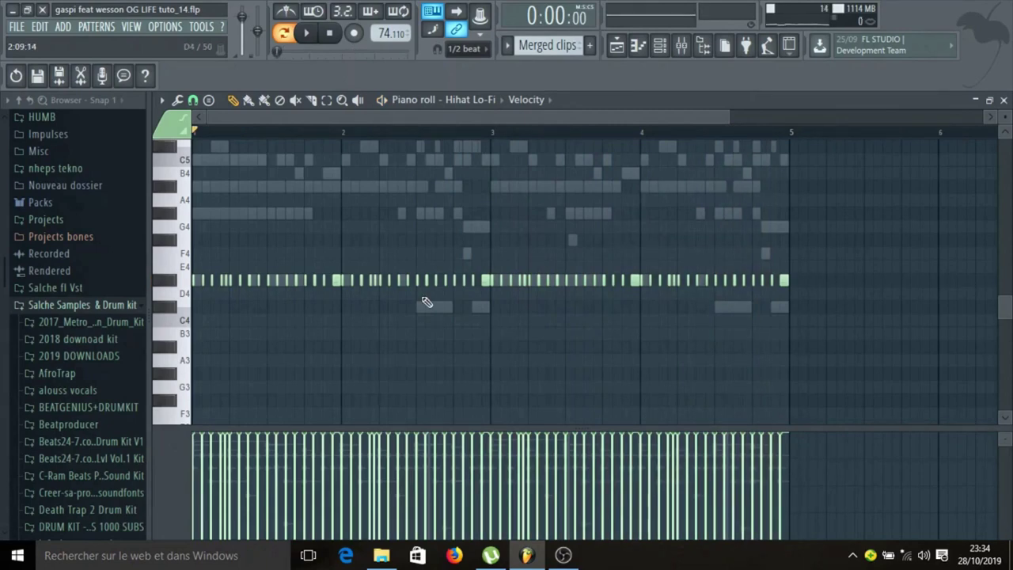
Open the DARK_KICK_0010 channel's sampler, audition that sample from the dark trap kit's kicks folder, and close the sampler.
{"action": "key", "text": "F6"}
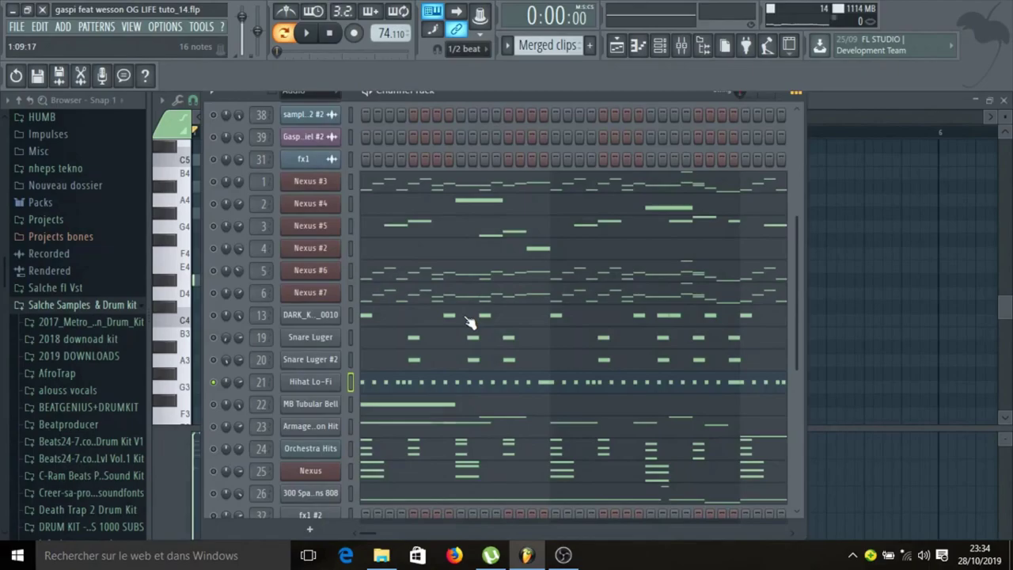
{"action": "left_click", "coordinate": [336, 315]}
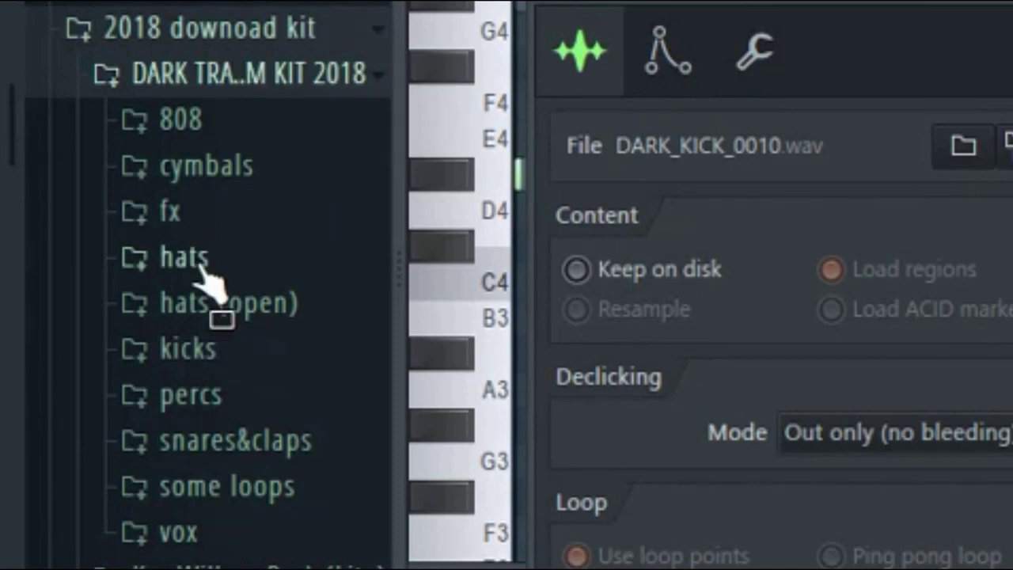
{"action": "left_click", "coordinate": [221, 352]}
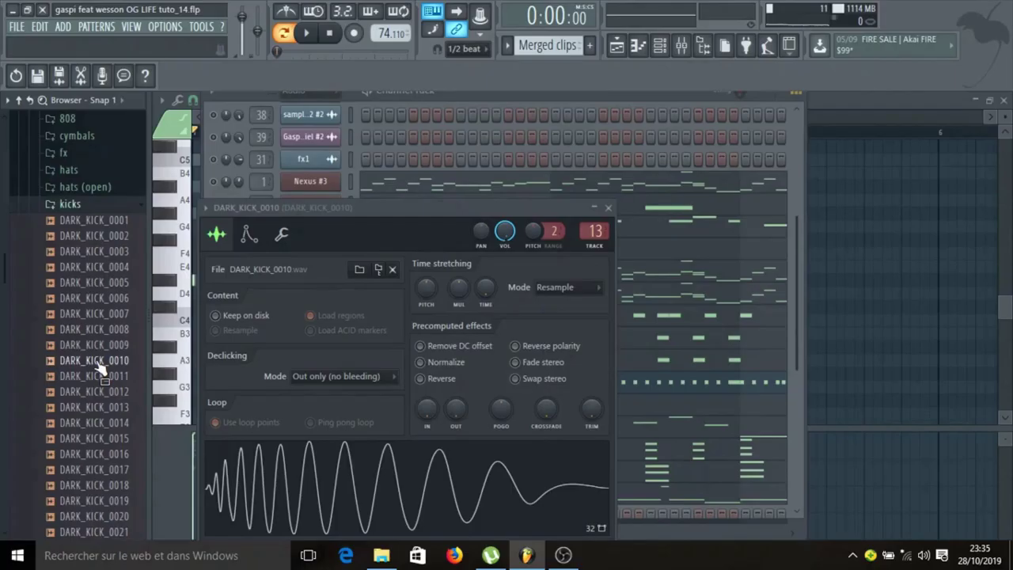
{"action": "left_click", "coordinate": [99, 364]}
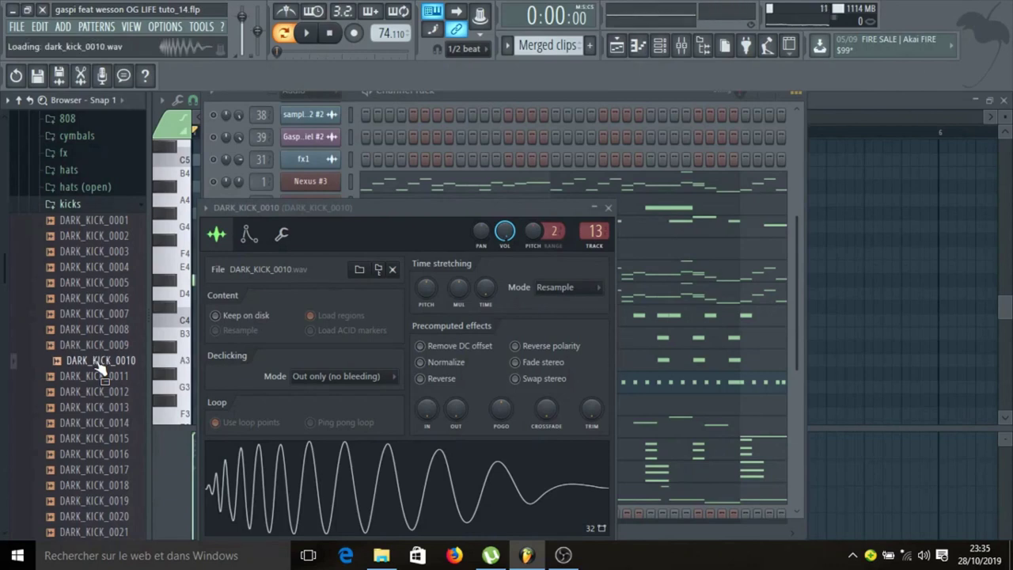
{"action": "left_click", "coordinate": [607, 207]}
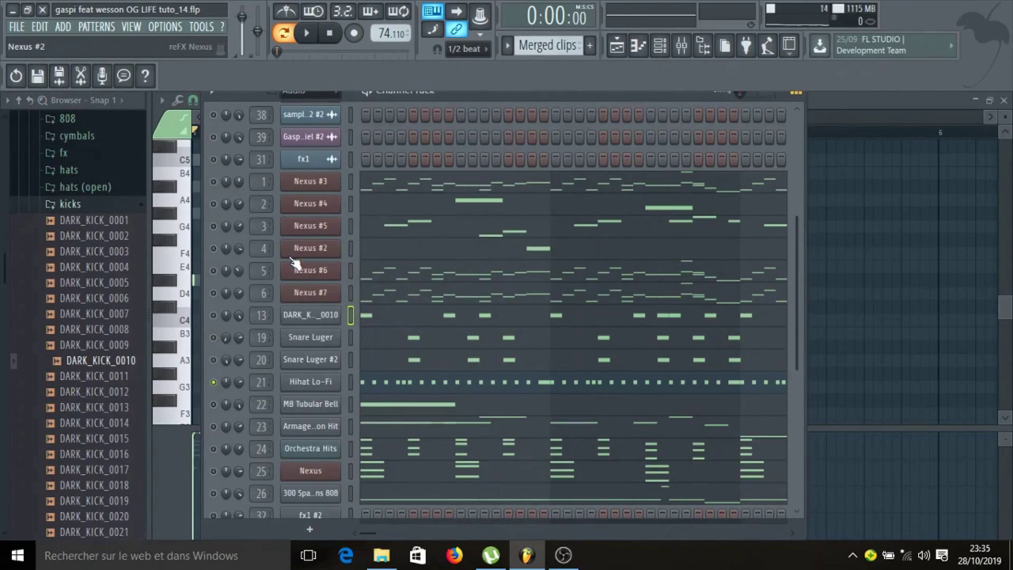
Open the DARK_KICK_0010 notes in the piano roll and play back the kick pattern.
{"action": "left_click", "coordinate": [380, 315]}
{"action": "scroll", "coordinate": [356, 210], "scroll_direction": "up", "scroll_amount": 2}
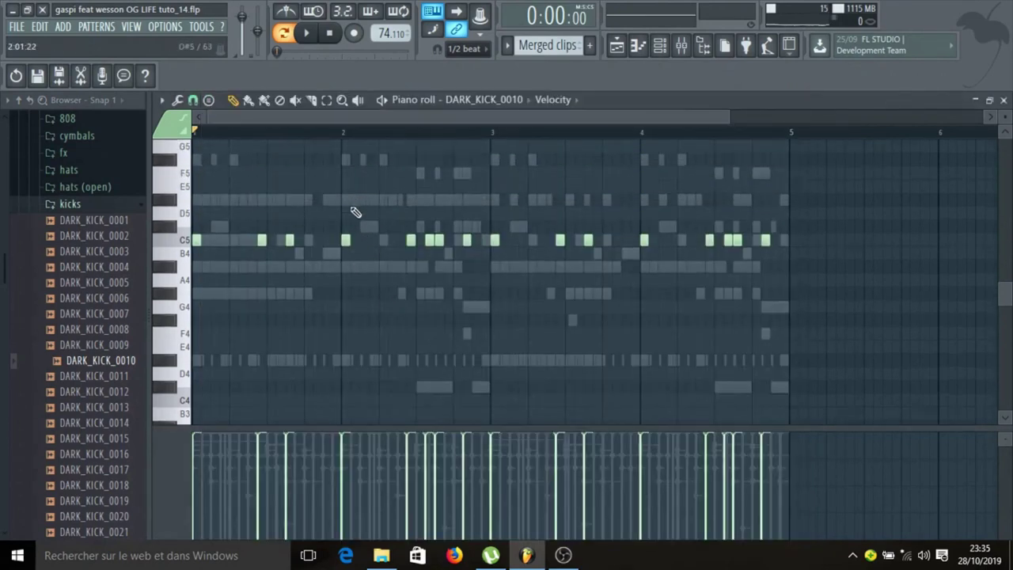
{"action": "key", "text": "space"}
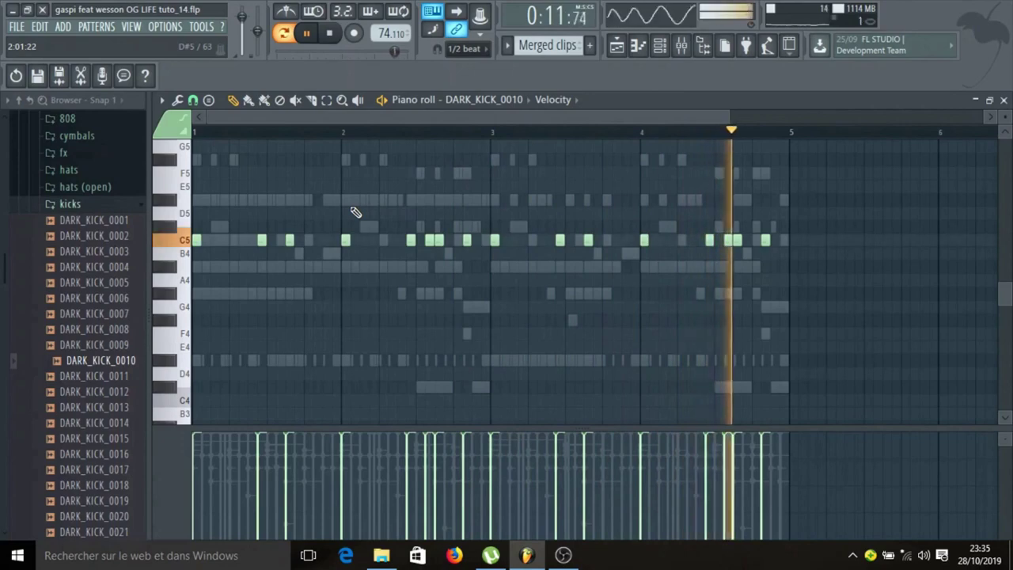
{"action": "key", "text": "space"}
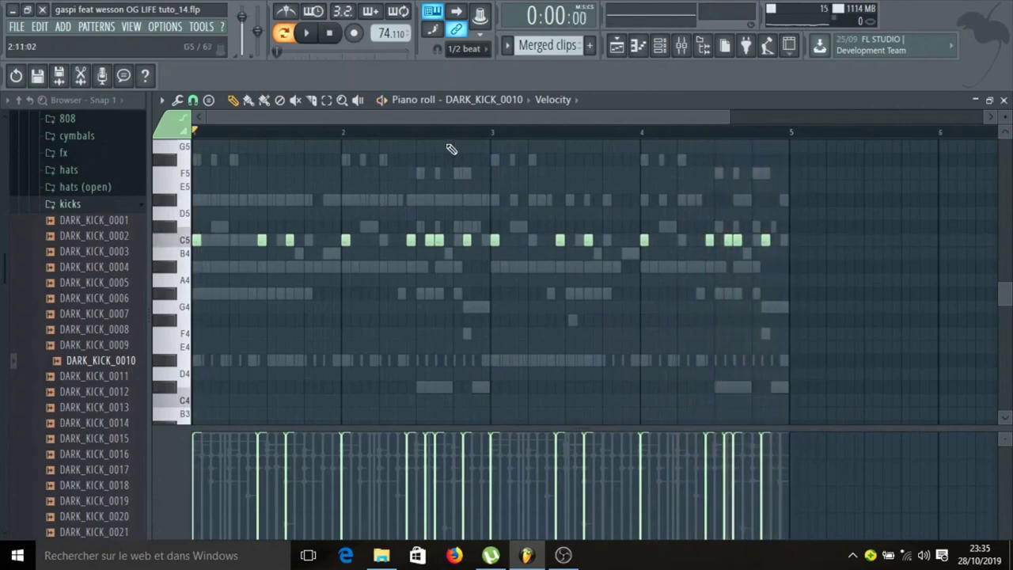
Show the mixer at the DARK_KICK_0010 track and play back the kick through its current routing.
{"action": "left_click", "coordinate": [659, 47]}
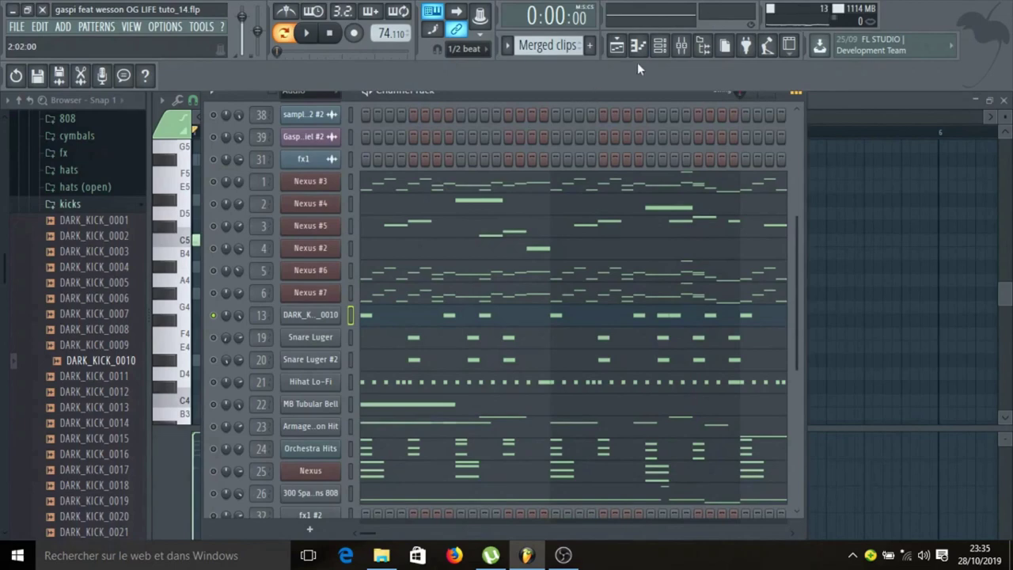
{"action": "left_click", "coordinate": [681, 45]}
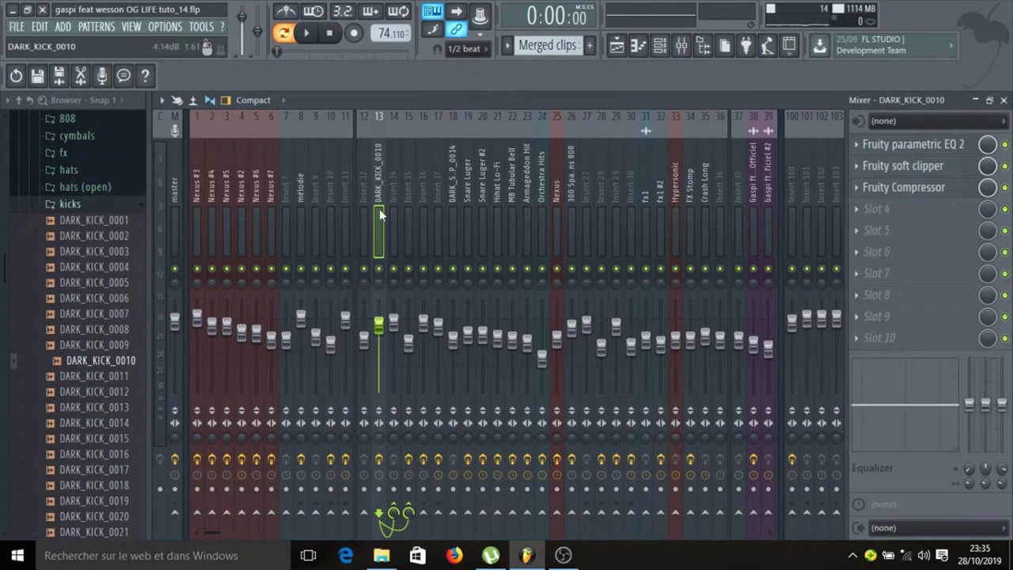
{"action": "key", "text": "space"}
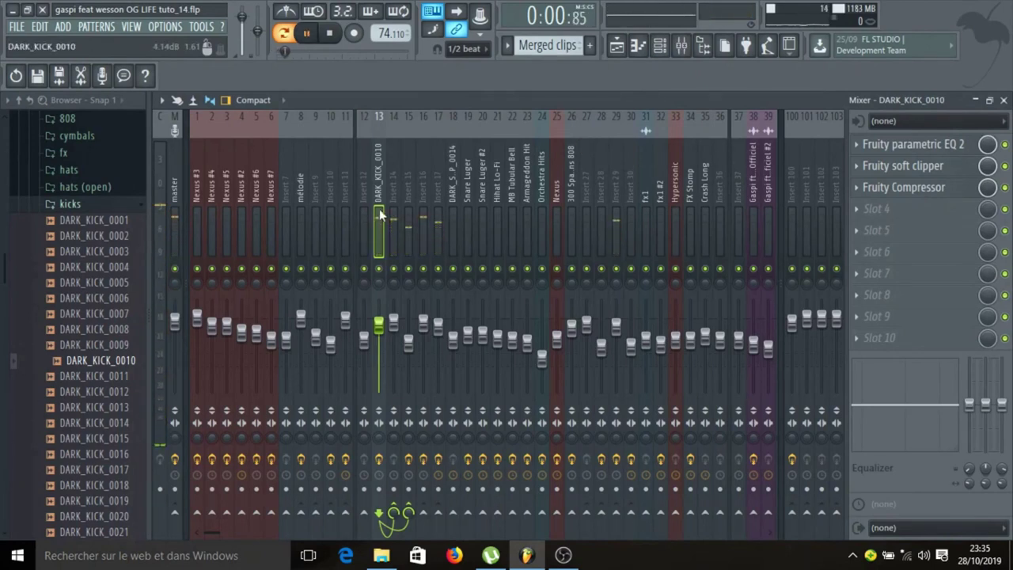
{"action": "key", "text": "space"}
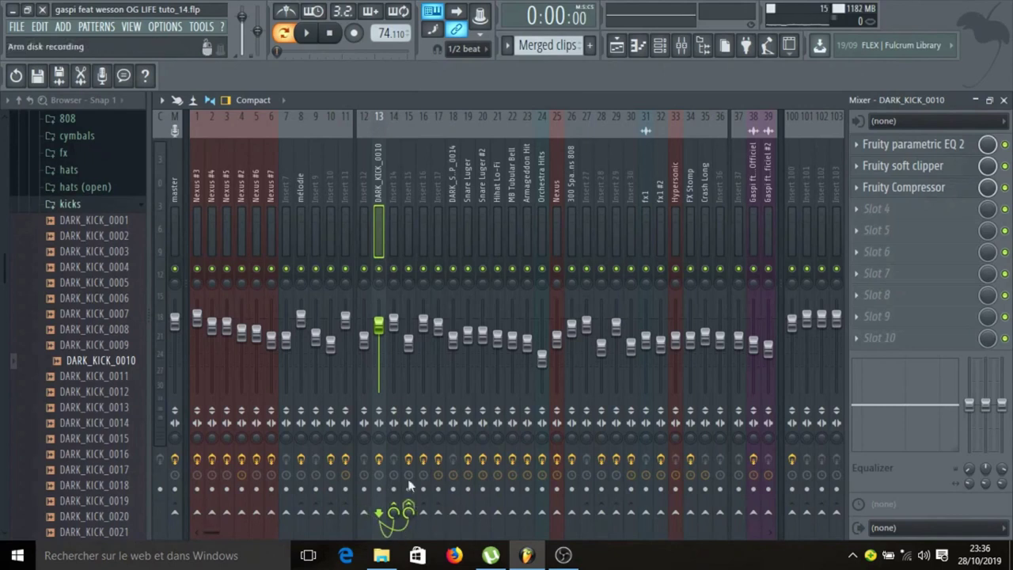
Inspect the routing and effect slots of Insert 14 and Insert 15 in the mixer.
{"action": "left_click", "coordinate": [397, 247]}
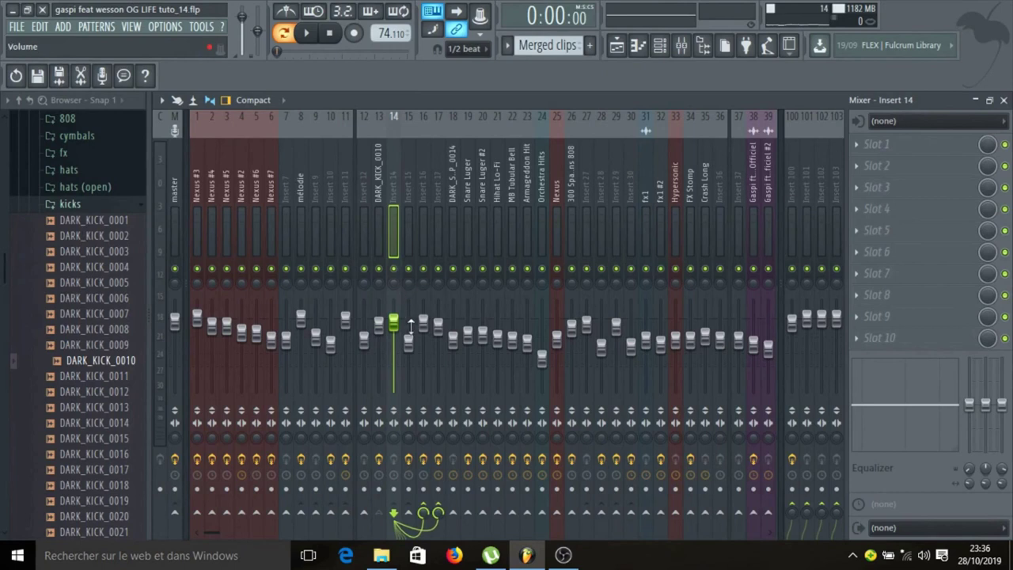
{"action": "left_click", "coordinate": [408, 250]}
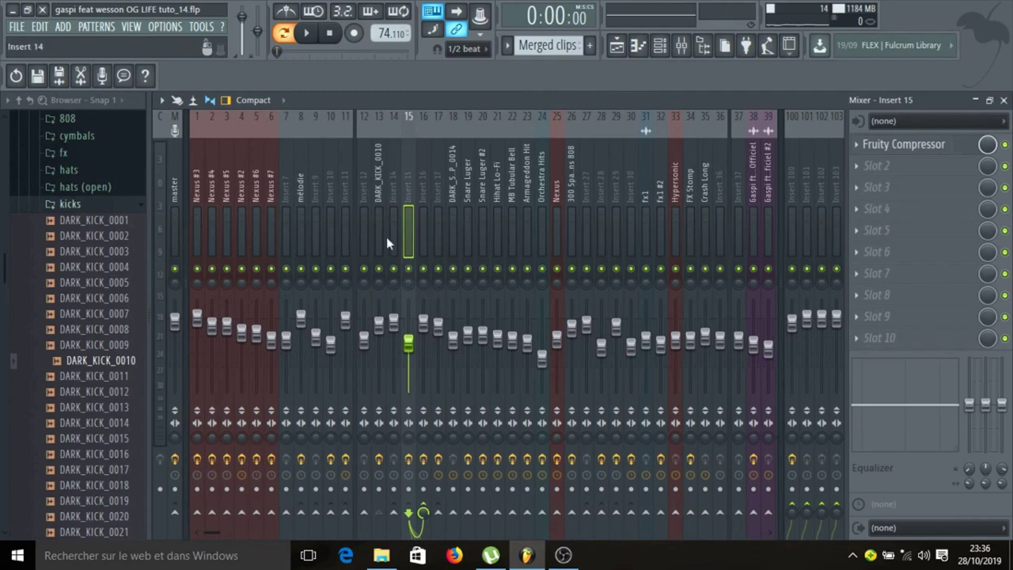
{"action": "left_click", "coordinate": [394, 231]}
View the Fruity parametric EQ 2 curve on the DARK_KICK_0010 mixer track and close the plugin.
{"action": "left_click", "coordinate": [381, 229]}
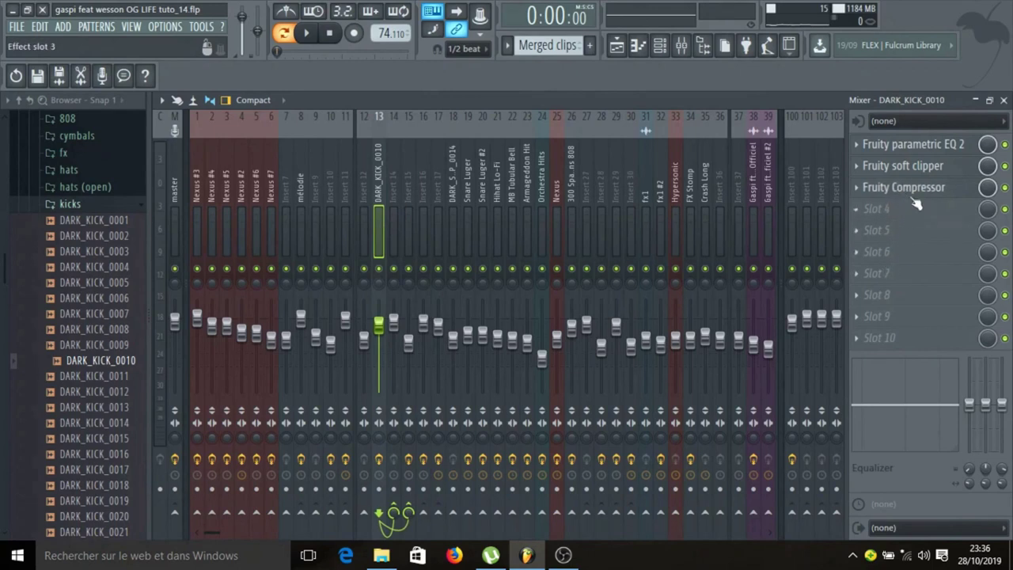
{"action": "left_click", "coordinate": [935, 146]}
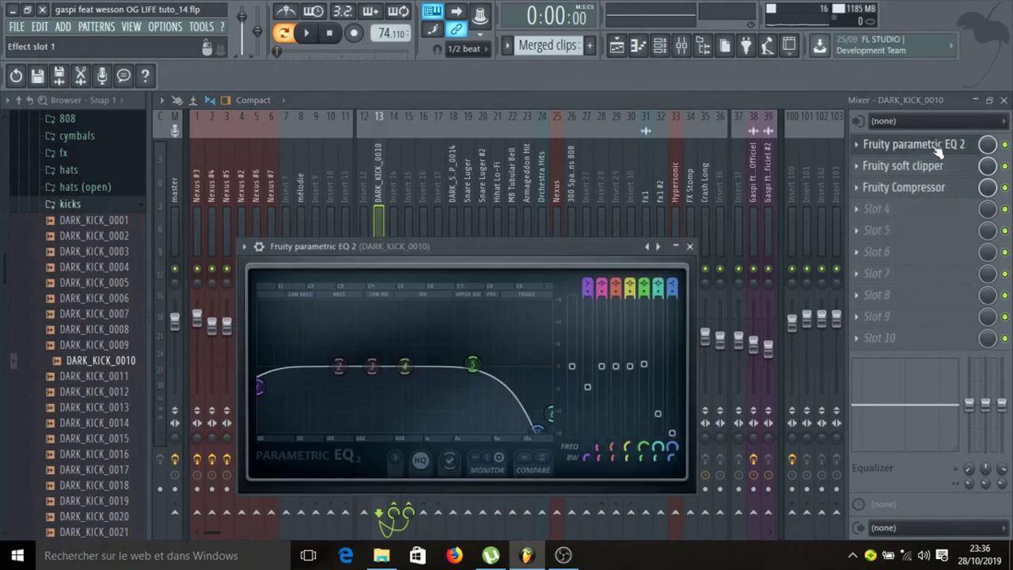
{"action": "left_click", "coordinate": [689, 246]}
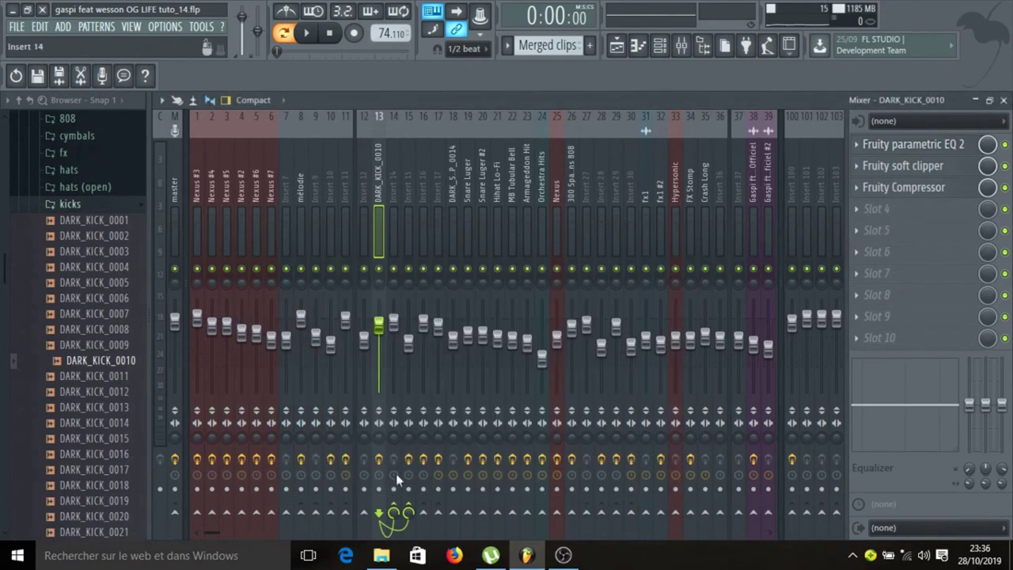
Route the DARK_KICK_0010 track only to the master and listen to the kick without its insert sends.
{"action": "left_click", "coordinate": [175, 513]}
{"action": "key", "text": "space"}
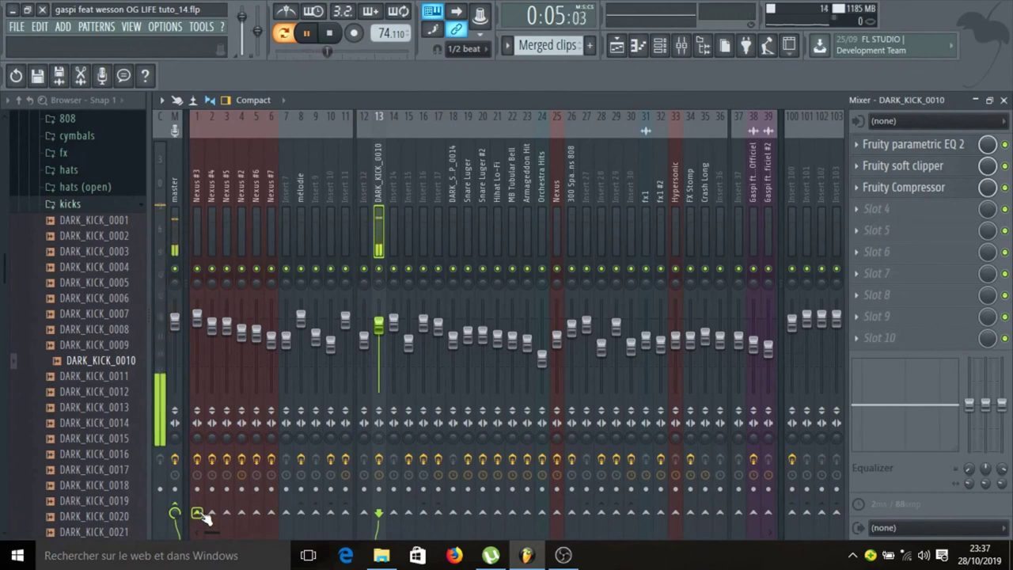
{"action": "key", "text": "space"}
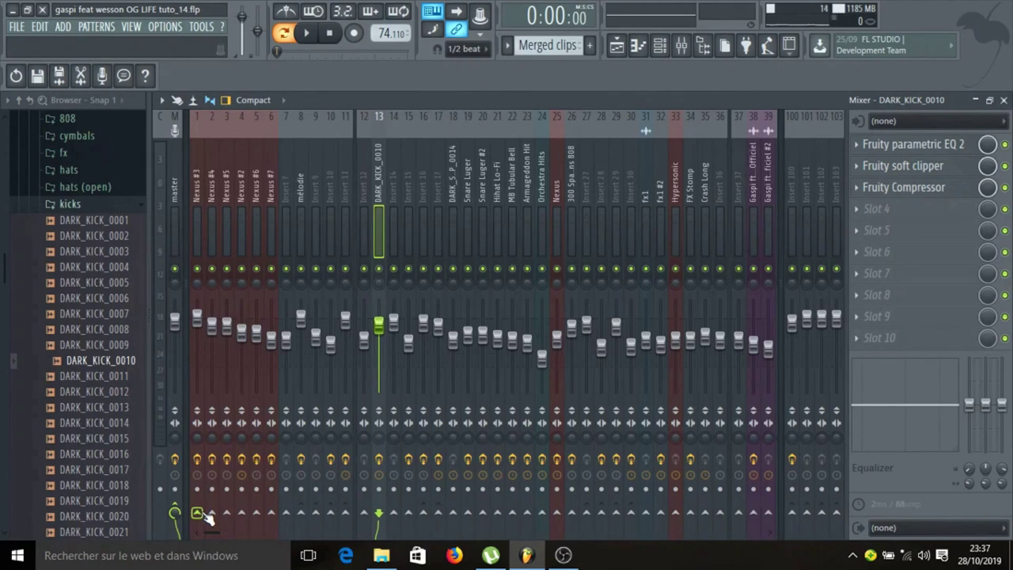
Remove the kick's direct send to the master and re-enable its sends to Insert 14 and Insert 15.
{"action": "left_click", "coordinate": [175, 511]}
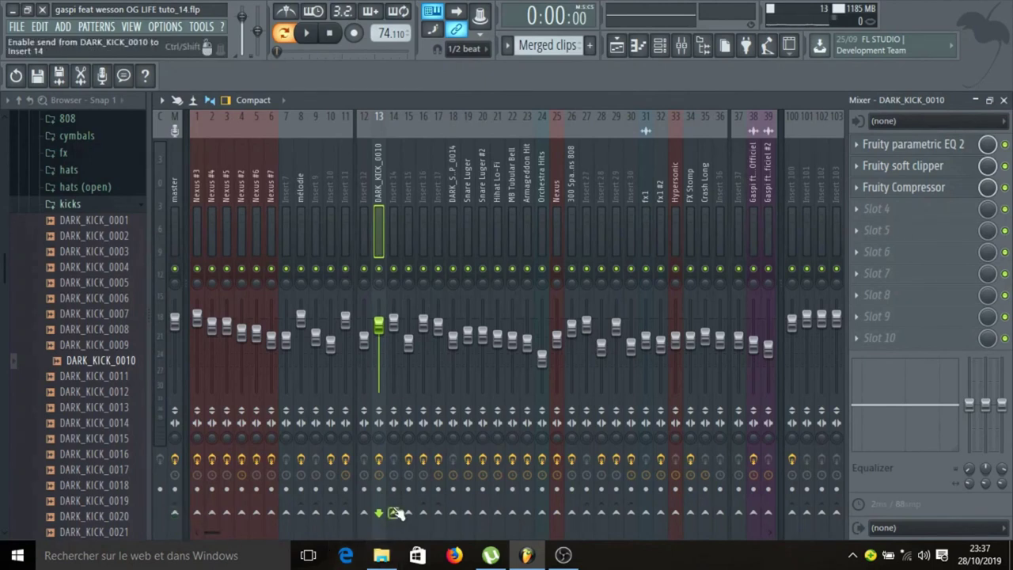
{"action": "left_click", "coordinate": [394, 513]}
{"action": "left_click", "coordinate": [408, 513]}
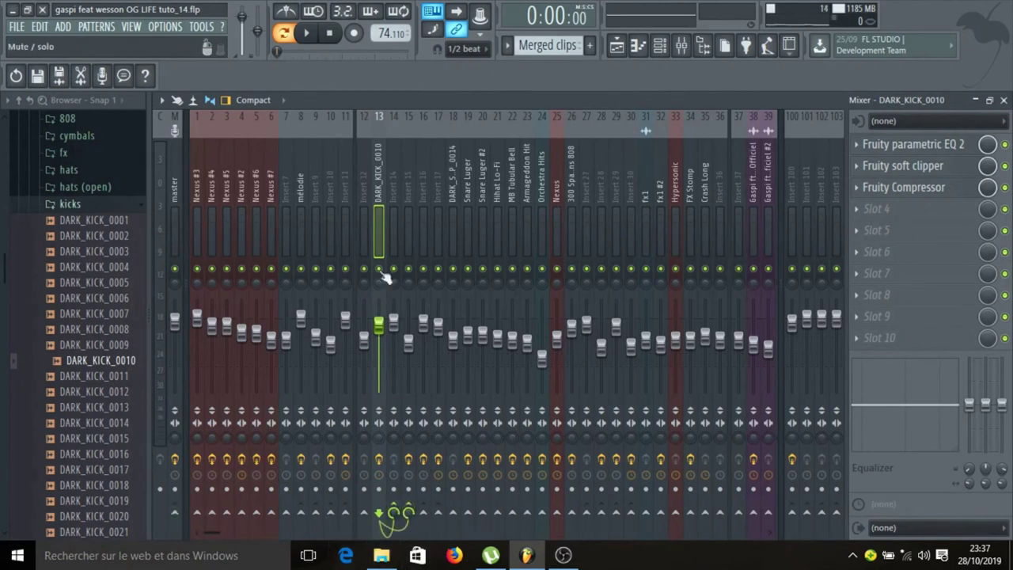
Check Insert 14, view the Fruity Compressor settings on Insert 15, and close the plugin.
{"action": "left_click", "coordinate": [389, 229]}
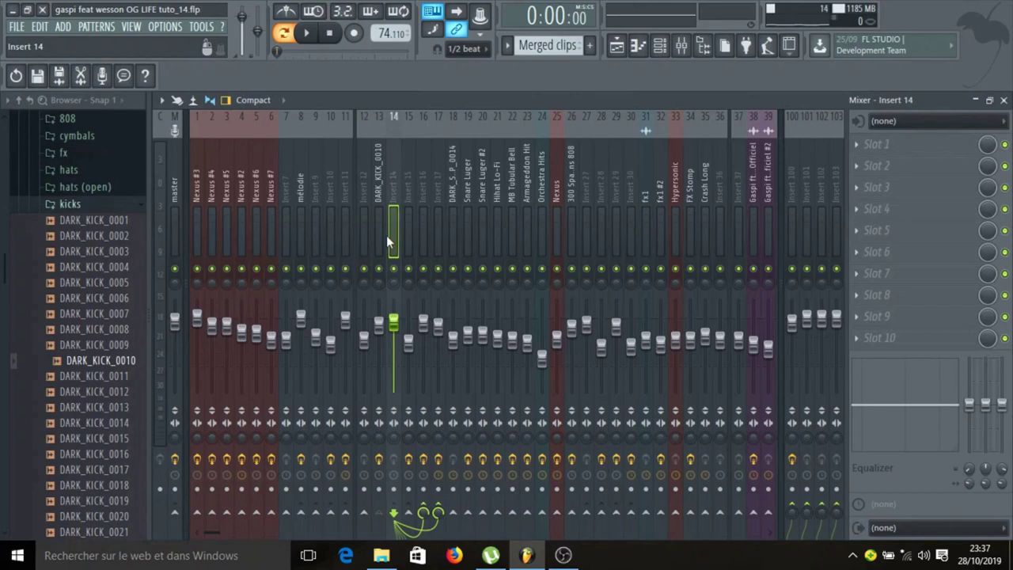
{"action": "left_click", "coordinate": [408, 222]}
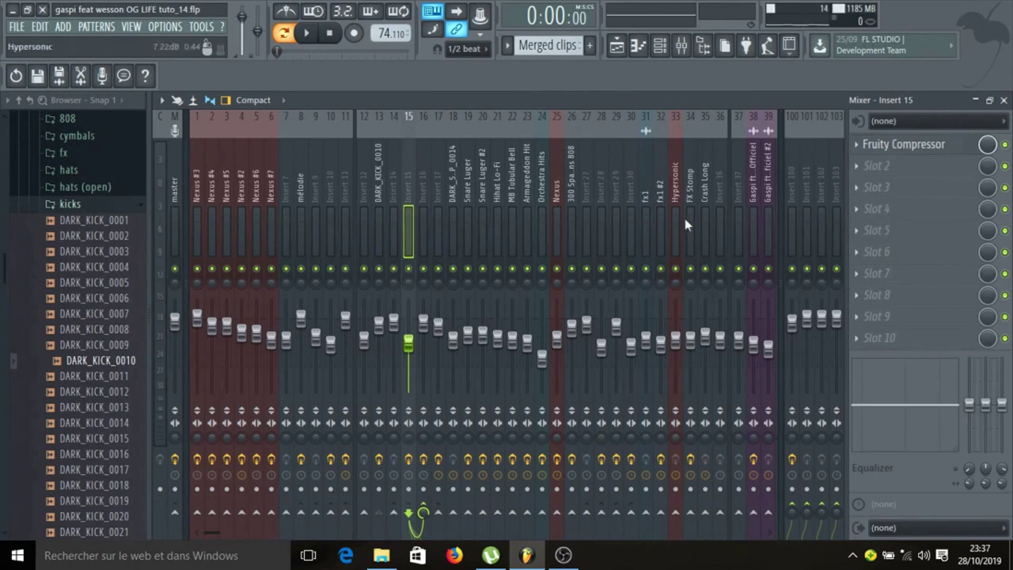
{"action": "left_click", "coordinate": [902, 144]}
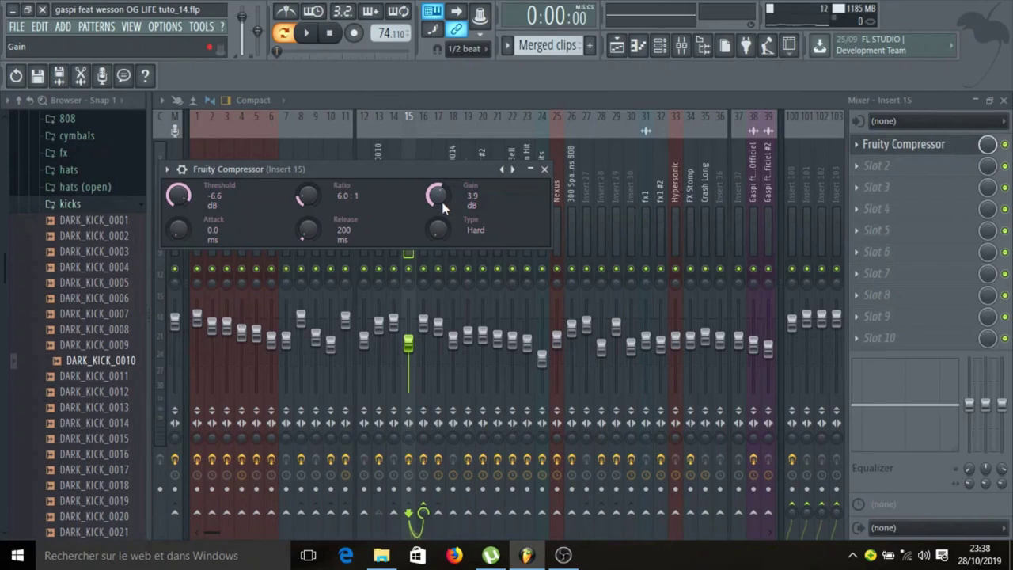
{"action": "left_click", "coordinate": [544, 169]}
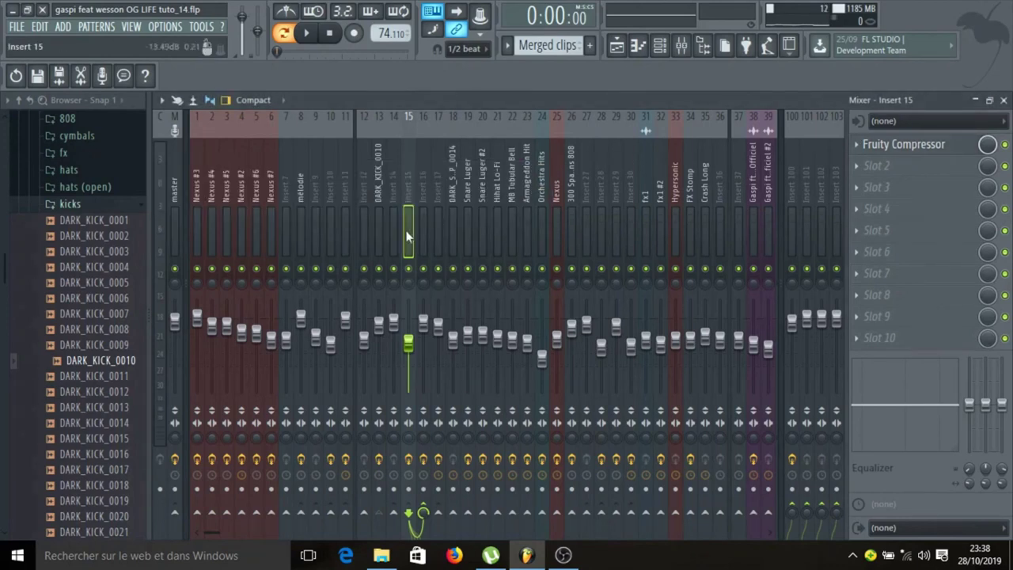
View the Fruity Compressor settings on Insert 16 and close the plugin.
{"action": "left_click", "coordinate": [423, 207]}
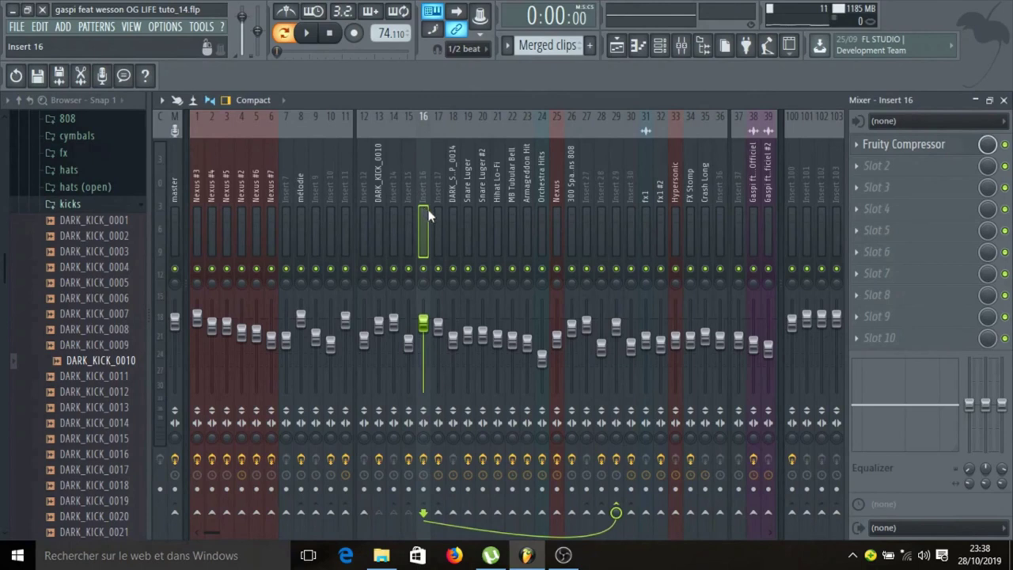
{"action": "left_click", "coordinate": [902, 146]}
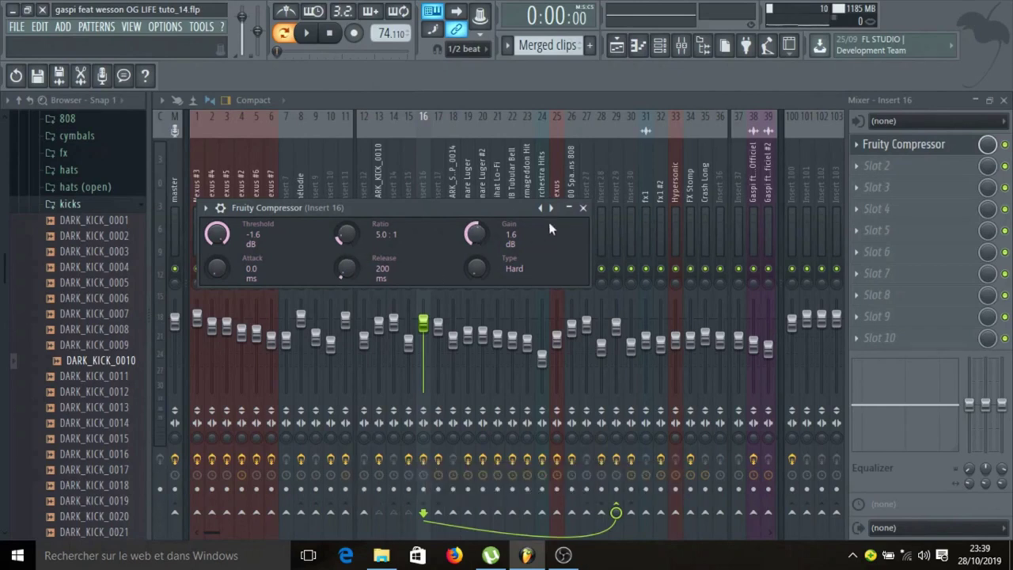
{"action": "left_click", "coordinate": [583, 207]}
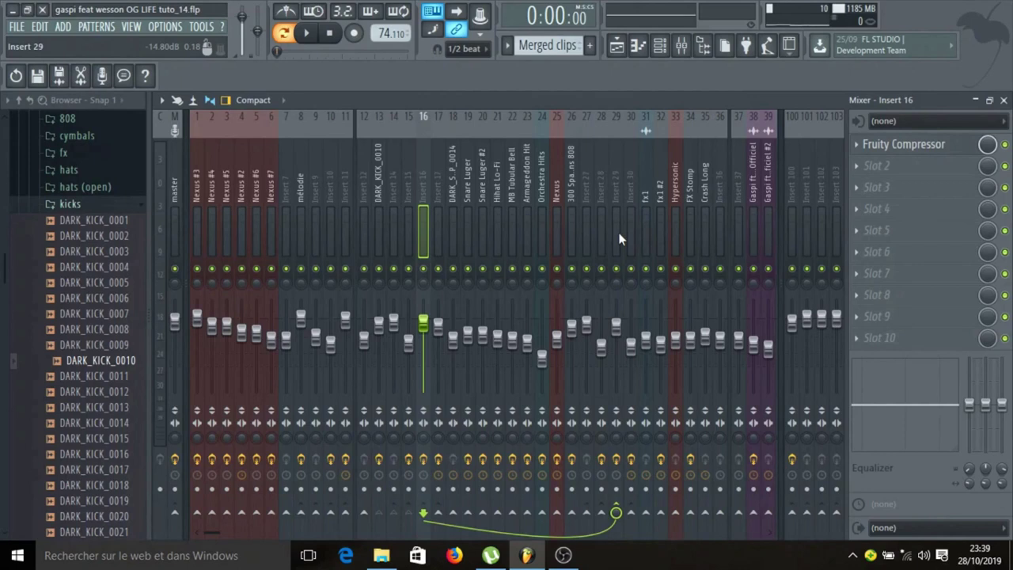
Revisit Insert 14's routing, view the Fruity Compressor settings on Insert 17, and close the plugin.
{"action": "left_click", "coordinate": [408, 231]}
{"action": "left_click", "coordinate": [398, 226]}
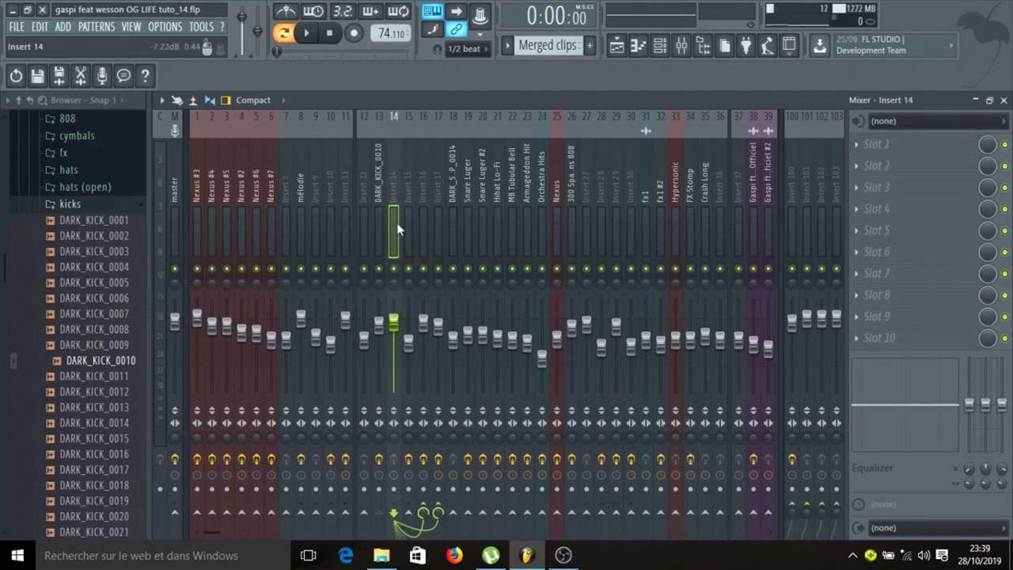
{"action": "left_click", "coordinate": [437, 249]}
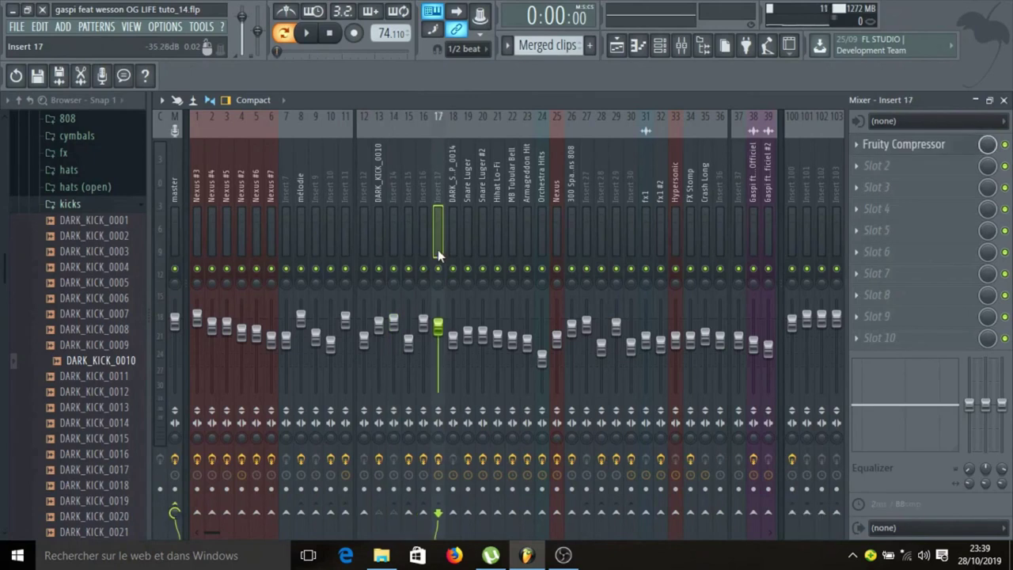
{"action": "left_click", "coordinate": [905, 147]}
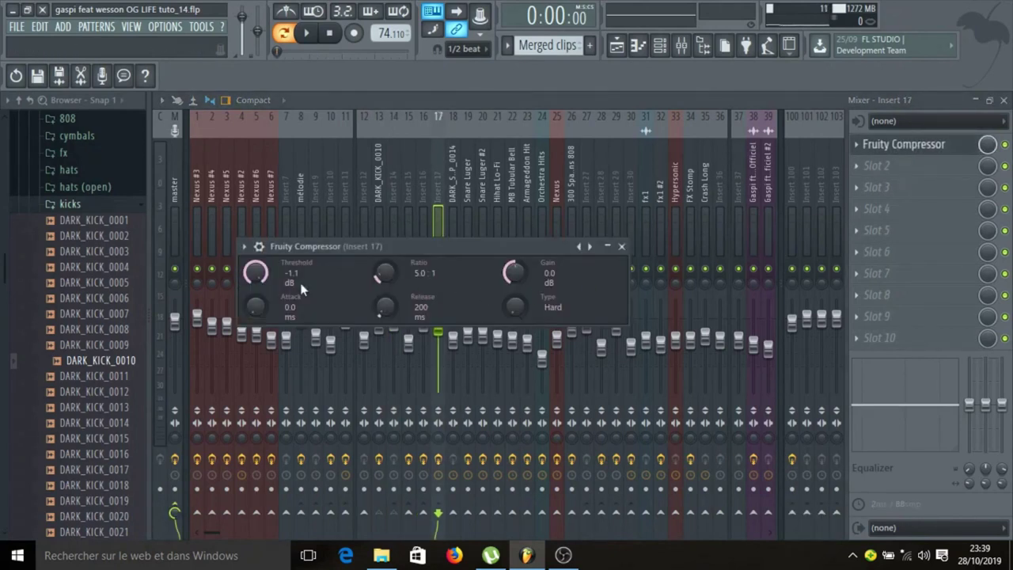
{"action": "left_click", "coordinate": [622, 248]}
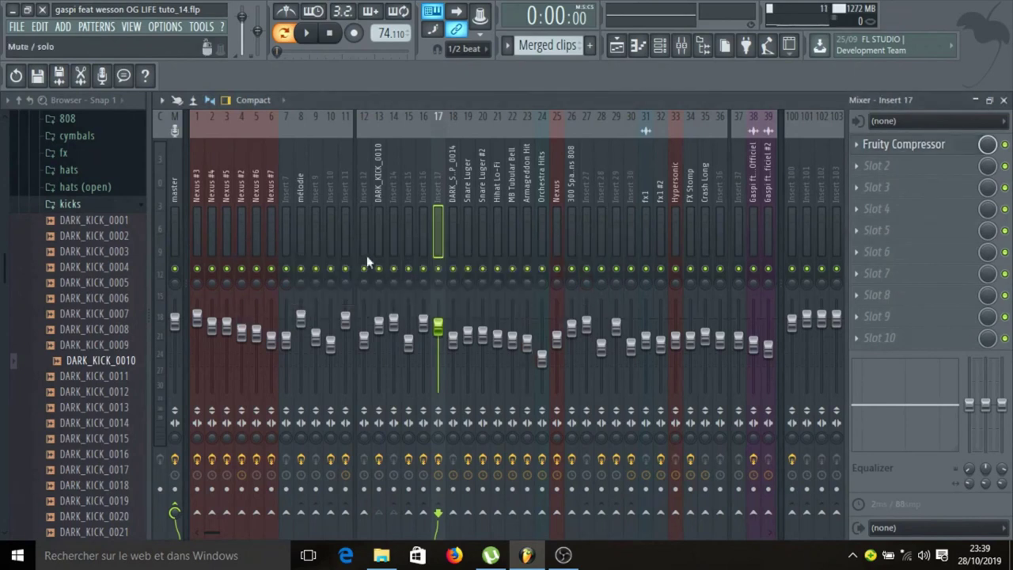
Trace the kick's signal path in the mixer from DARK_KICK_0010 through Insert 14 to Inserts 16 and 17.
{"action": "left_click", "coordinate": [377, 234]}
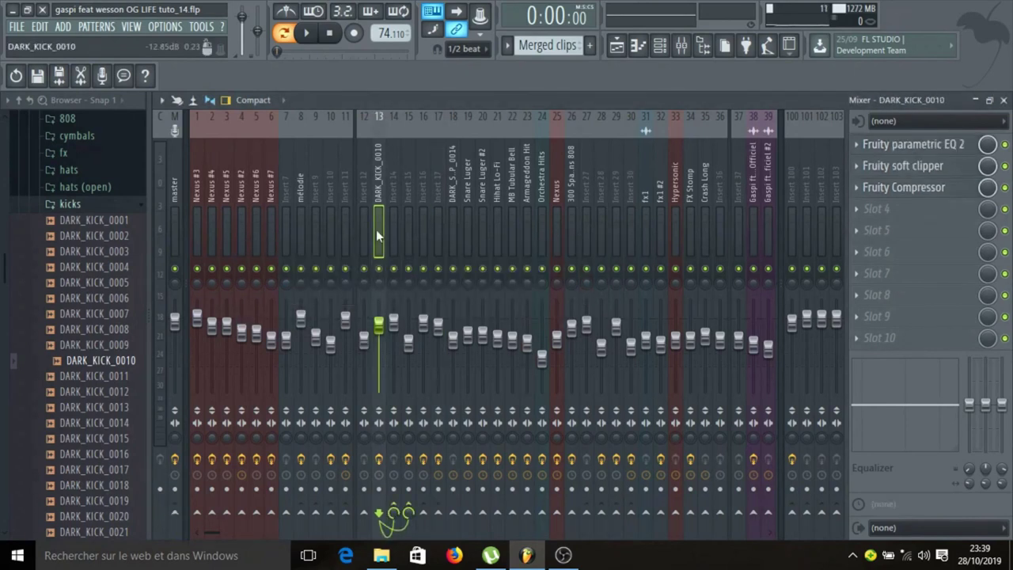
{"action": "left_click", "coordinate": [393, 234]}
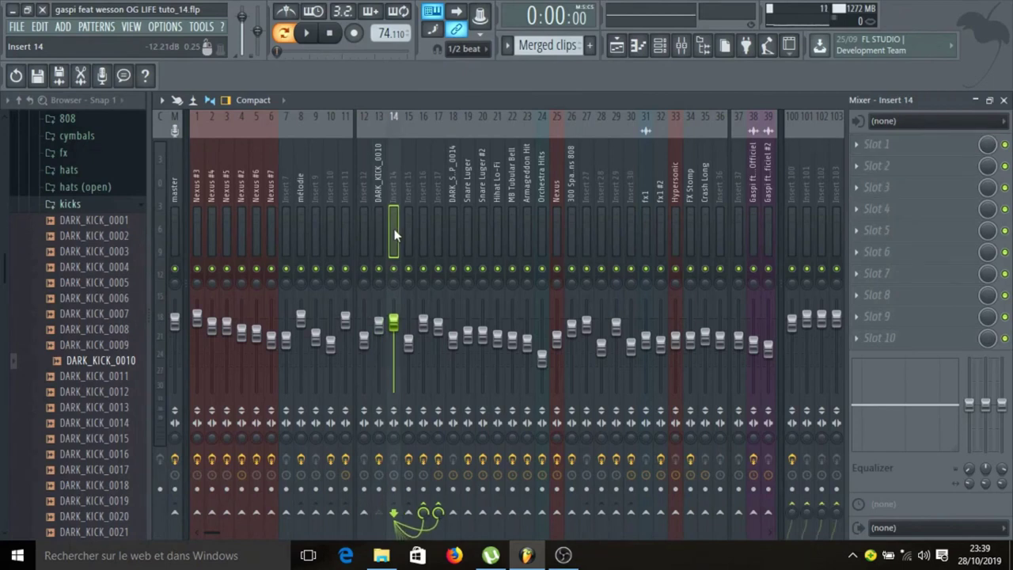
{"action": "left_click", "coordinate": [422, 233]}
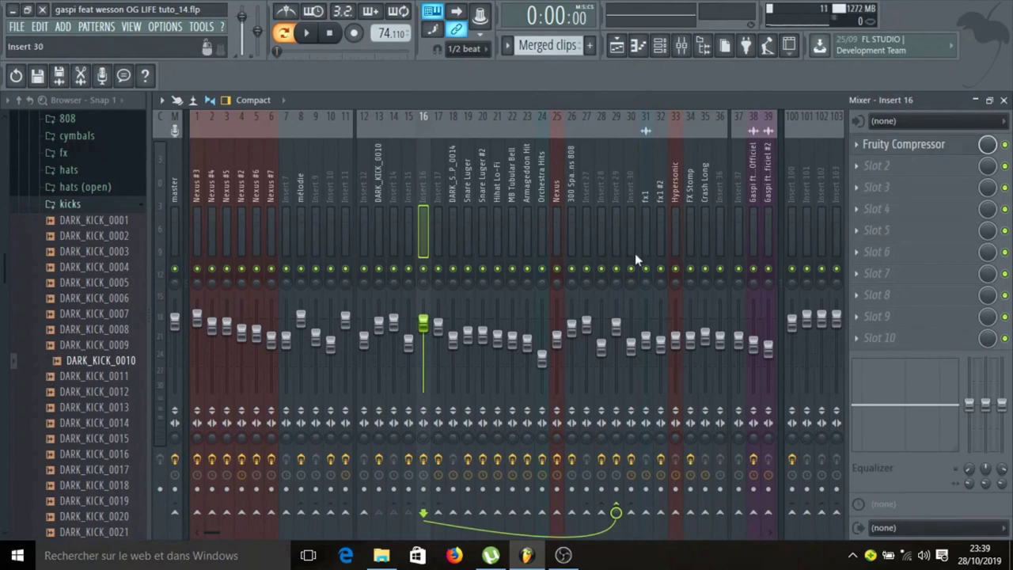
{"action": "left_click", "coordinate": [443, 227]}
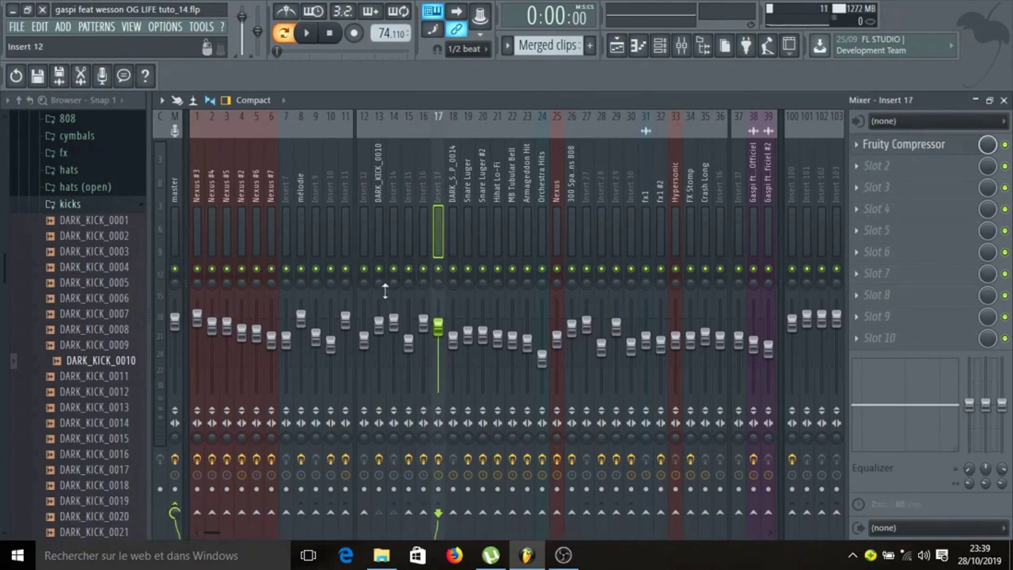
Select the DARK_KICK_0010 mixer track and listen to the kick with its full insert routing.
{"action": "left_click", "coordinate": [374, 231]}
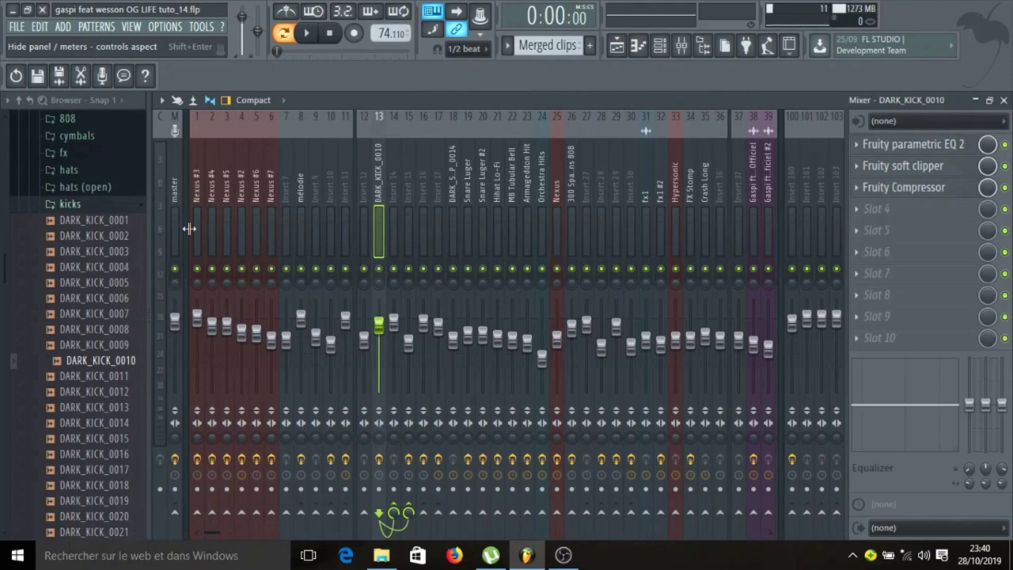
{"action": "key", "text": "space"}
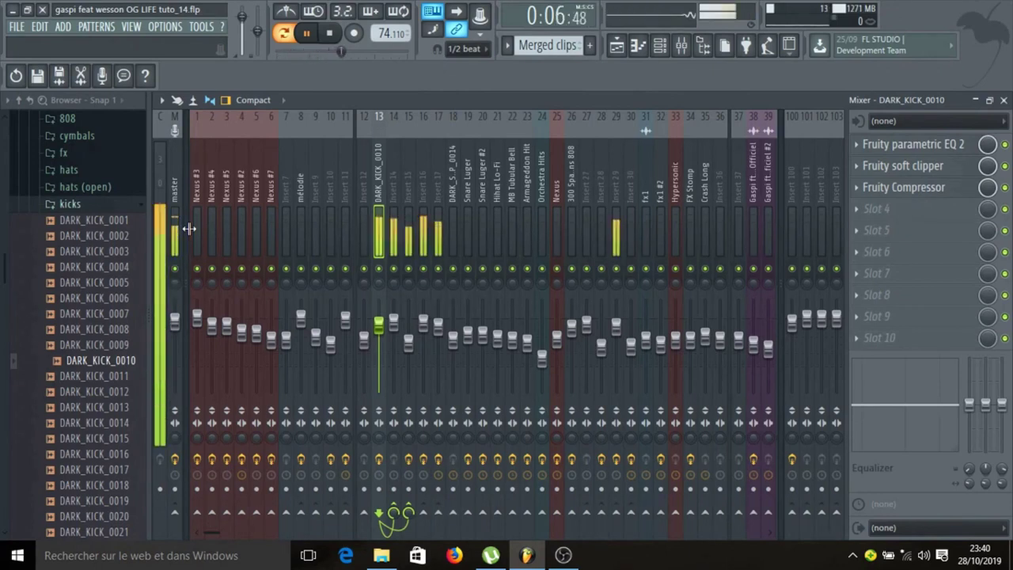
{"action": "key", "text": "space"}
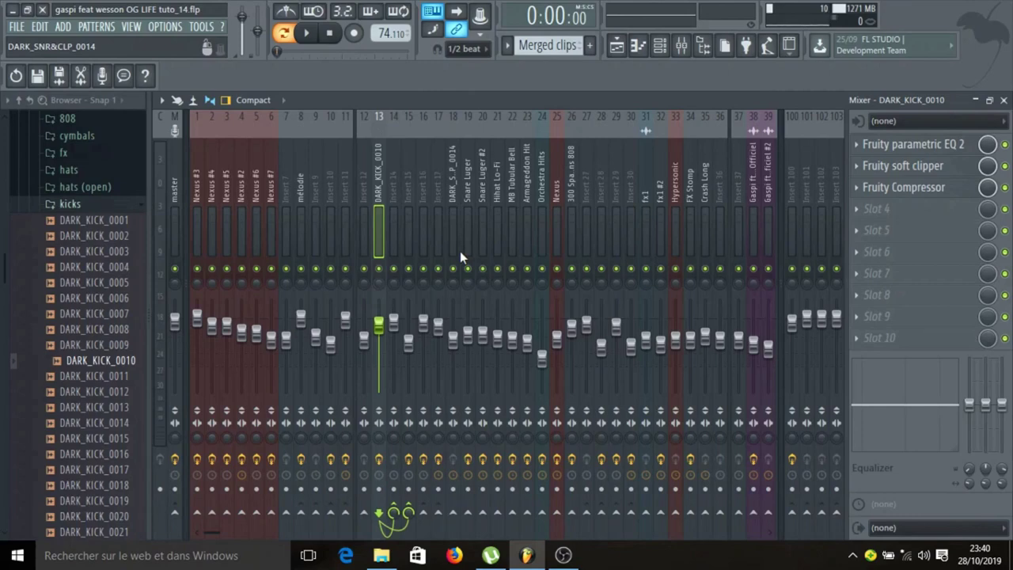
Open the MB Tubular Bell channel's settings from the channel rack and close them again.
{"action": "key", "text": "F6"}
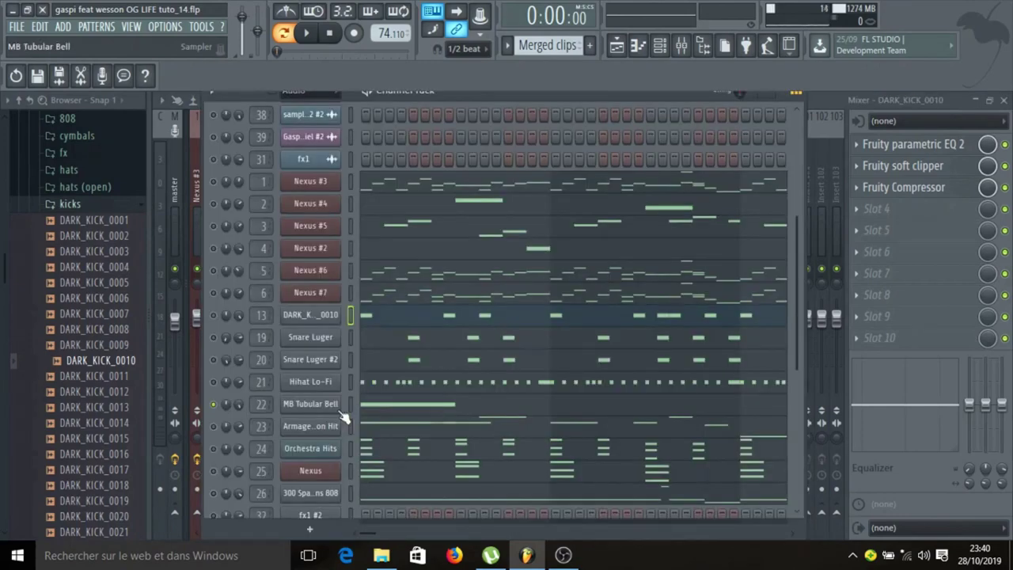
{"action": "left_click", "coordinate": [340, 410]}
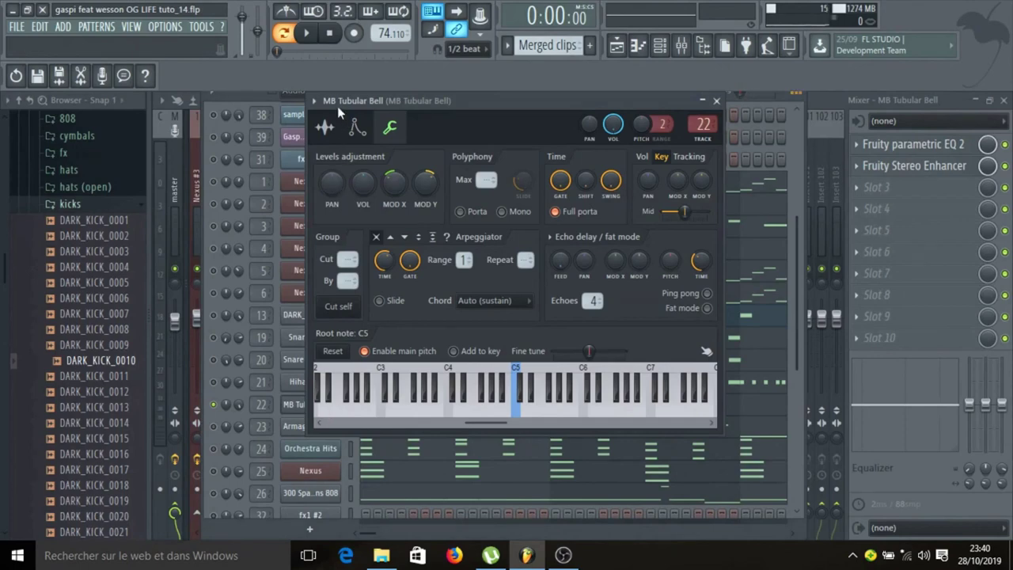
{"action": "left_click", "coordinate": [716, 102]}
Open the MB Tubular Bell pattern in the piano roll and play it twice.
{"action": "left_click", "coordinate": [366, 407]}
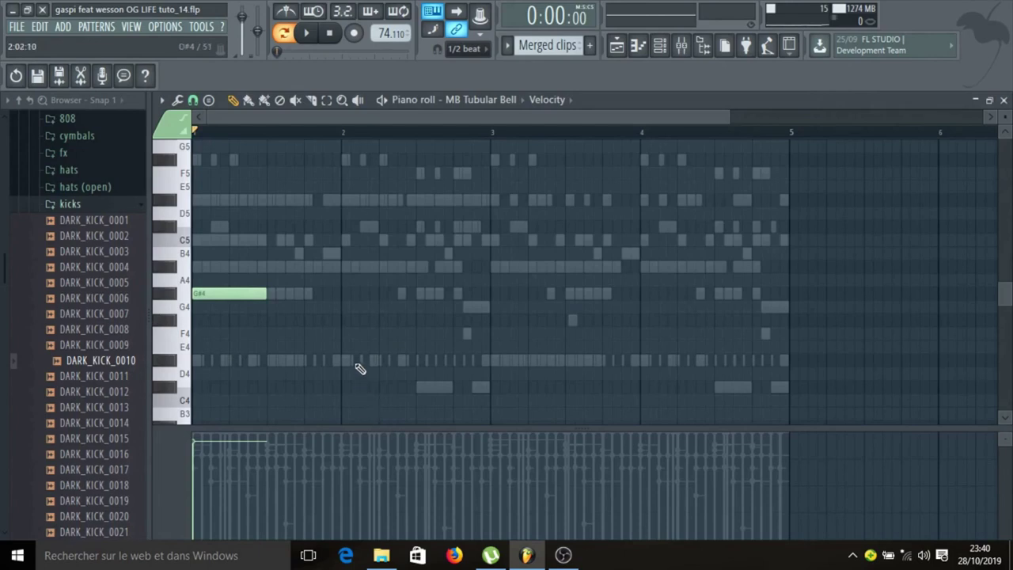
{"action": "key", "text": "space"}
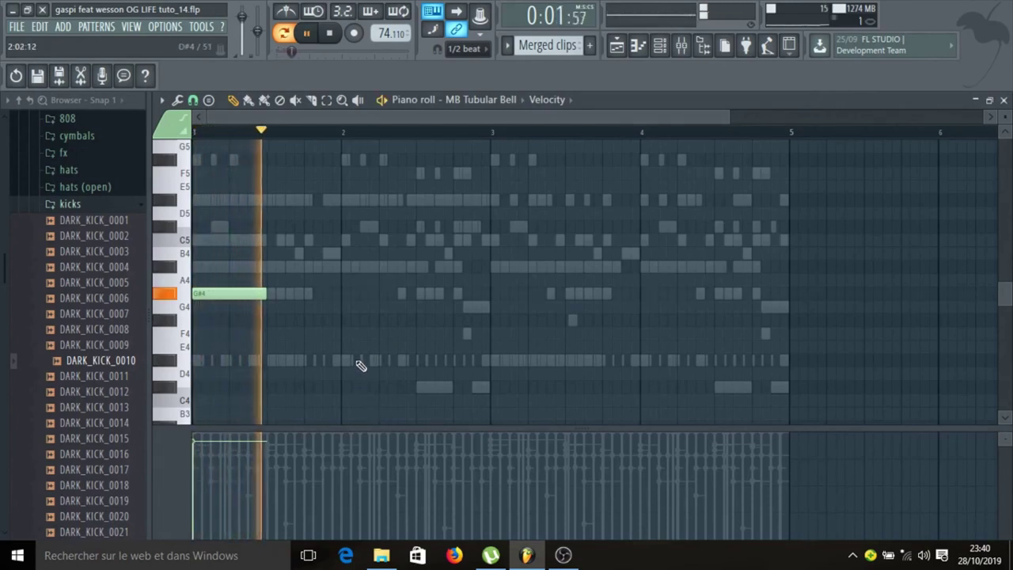
{"action": "key", "text": "space"}
{"action": "key", "text": "space"}
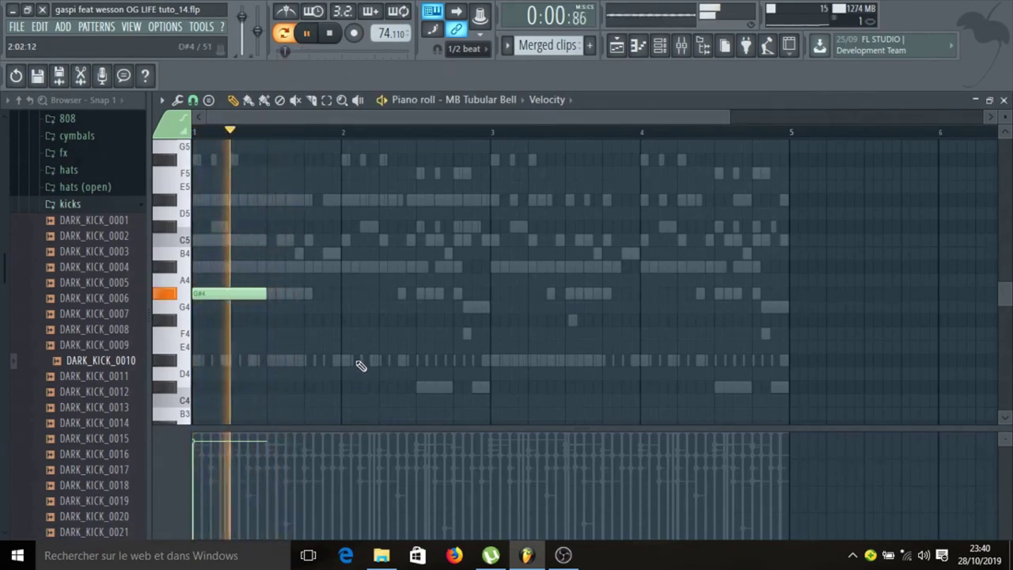
{"action": "key", "text": "space"}
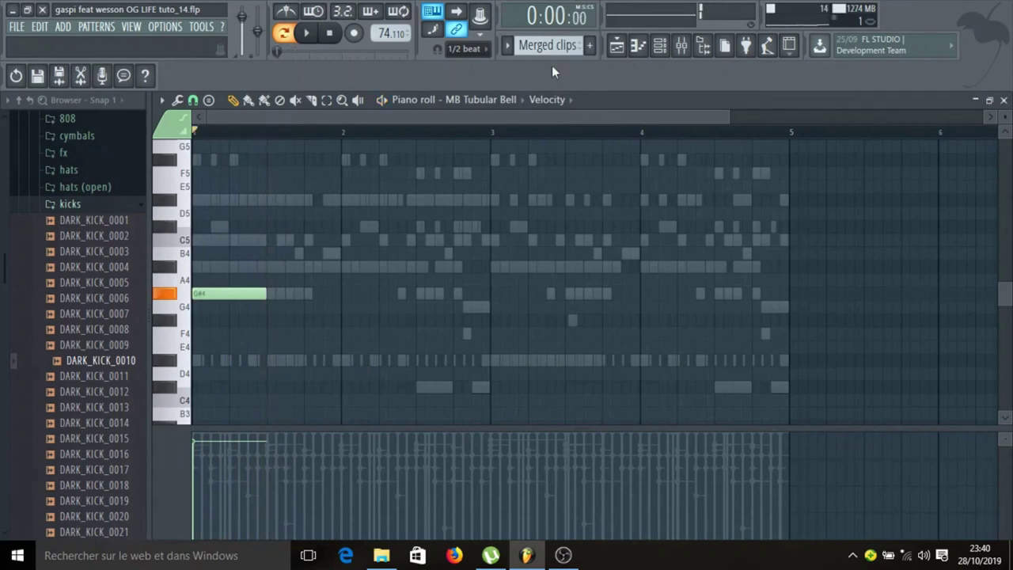
Open the Armageddon Hit channel settings, preview its sample from the TRAP LGNDZ Drum Kit Hits folder, and close the settings.
{"action": "left_click", "coordinate": [660, 46]}
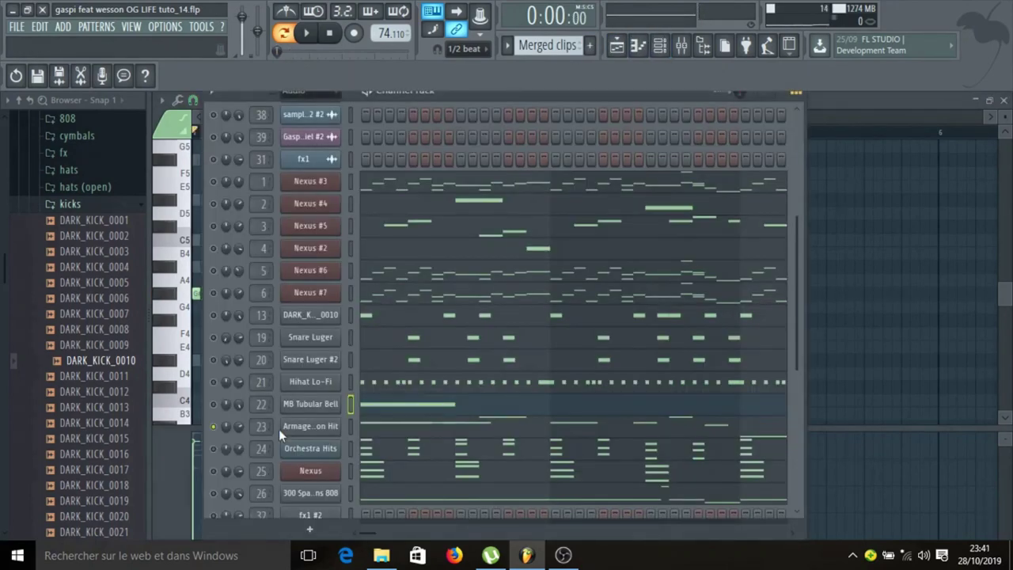
{"action": "left_click", "coordinate": [303, 429]}
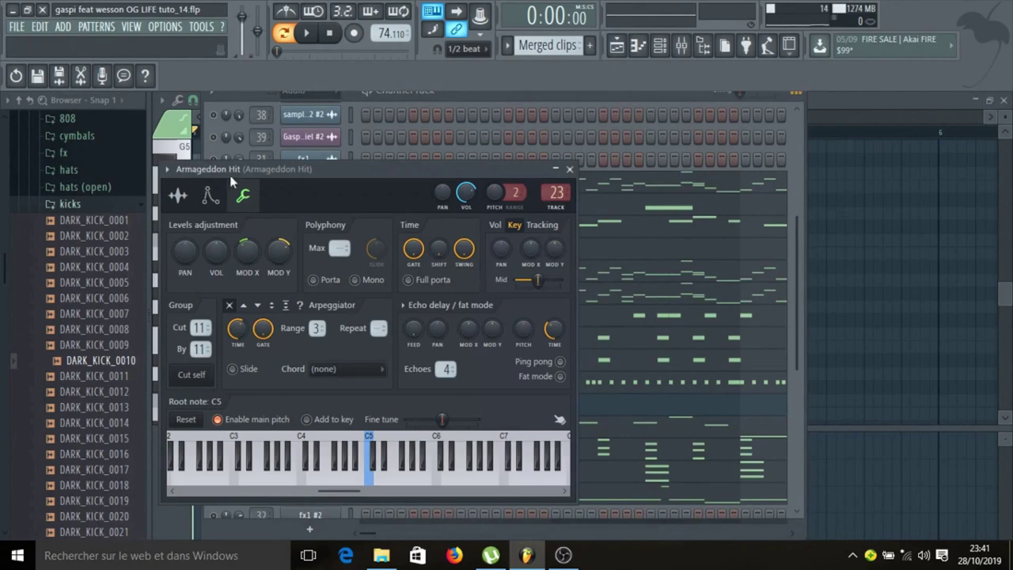
{"action": "left_click", "coordinate": [92, 209]}
{"action": "scroll", "coordinate": [93, 209], "scroll_direction": "up", "scroll_amount": 7}
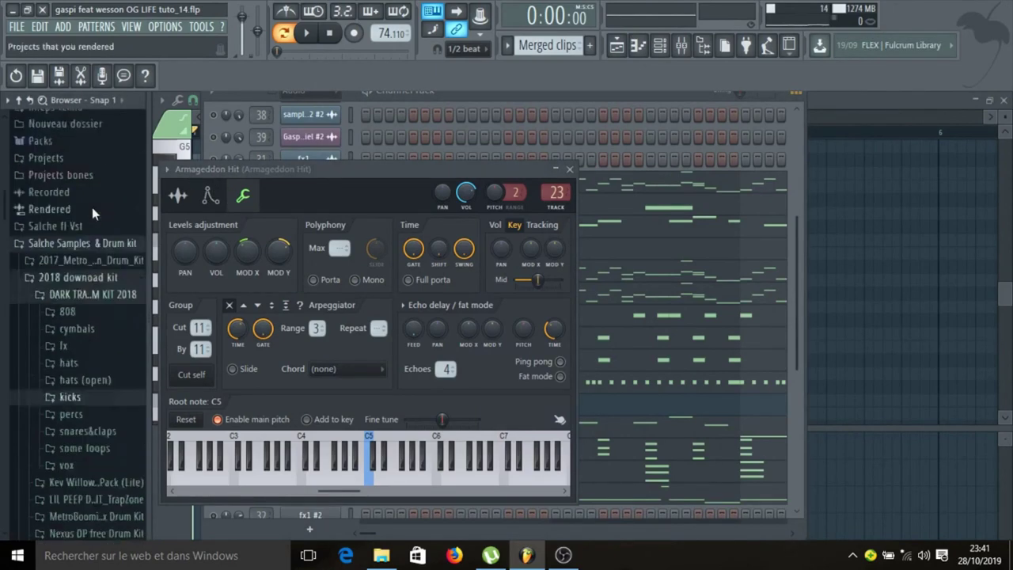
{"action": "scroll", "coordinate": [87, 300], "scroll_direction": "down", "scroll_amount": 3}
{"action": "left_click", "coordinate": [69, 367]}
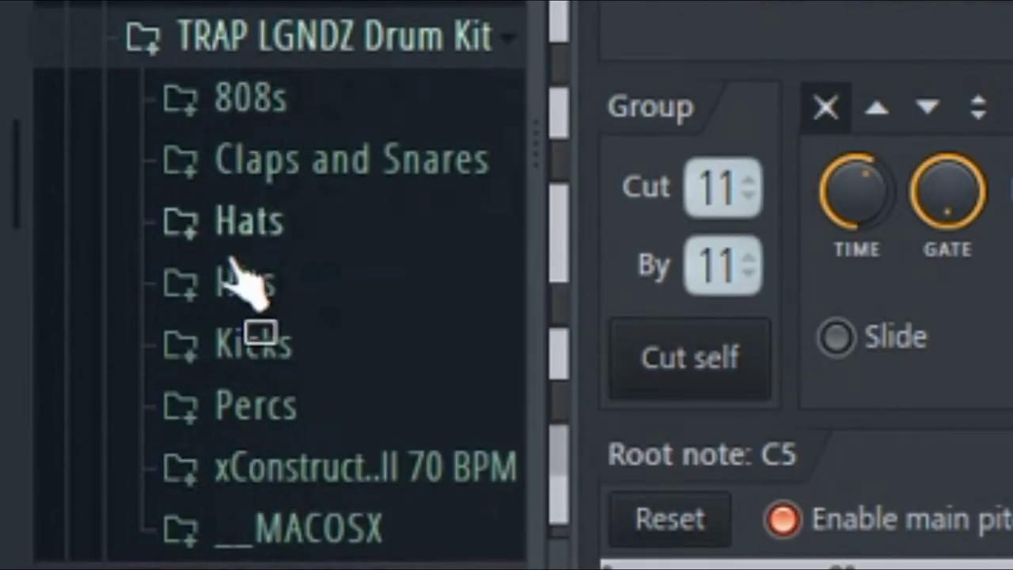
{"action": "left_click", "coordinate": [261, 286]}
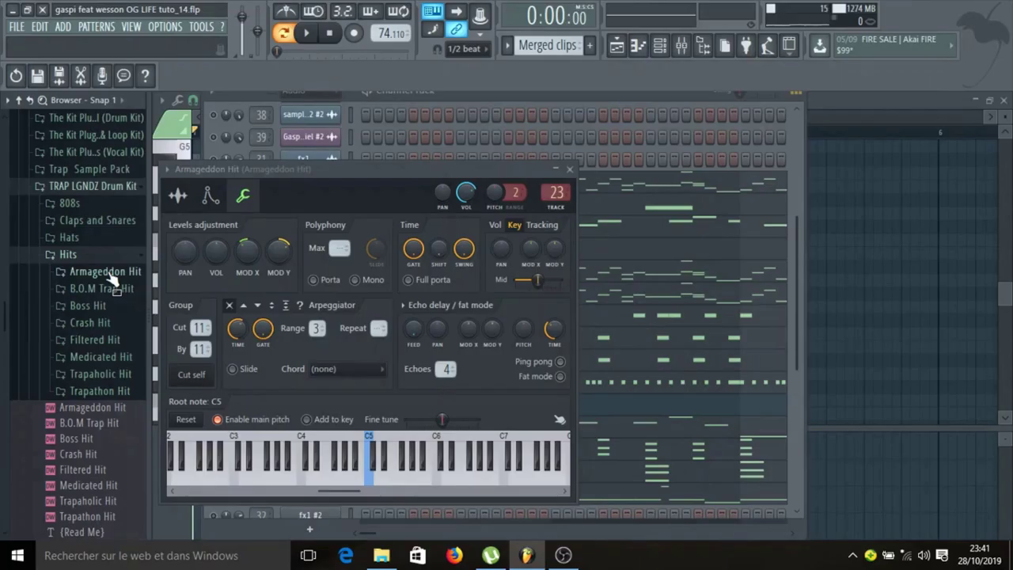
{"action": "left_click", "coordinate": [111, 276]}
{"action": "left_click", "coordinate": [100, 289]}
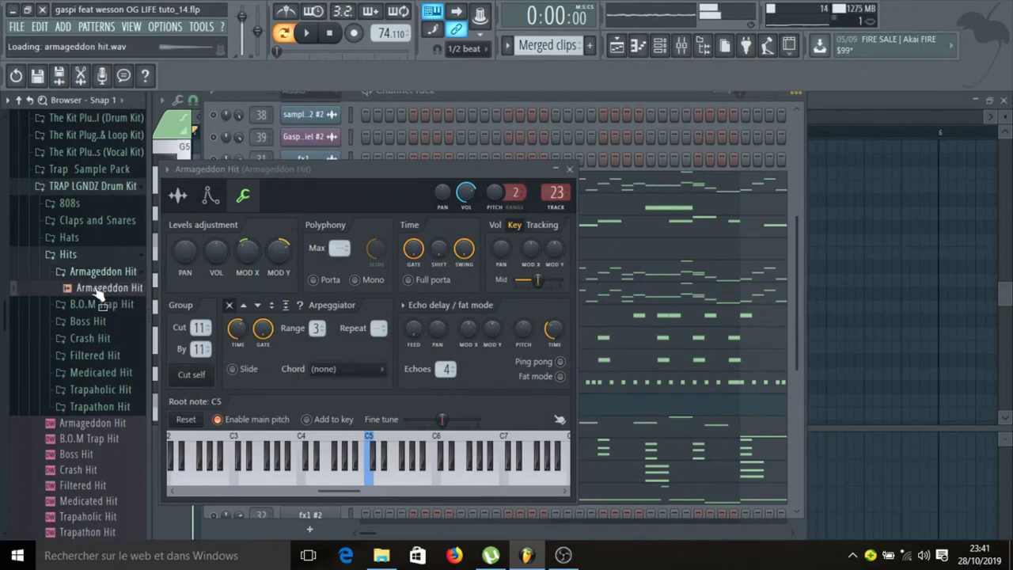
{"action": "left_click", "coordinate": [570, 171]}
Open the Armageddon Hit pattern in the piano roll and listen to it.
{"action": "left_click", "coordinate": [552, 194]}
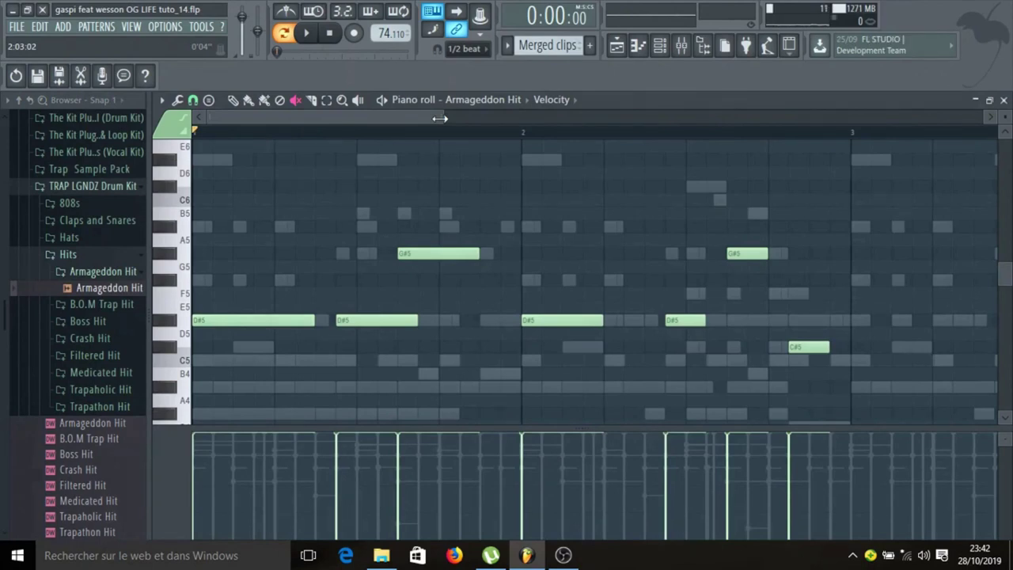
{"action": "key", "text": "space"}
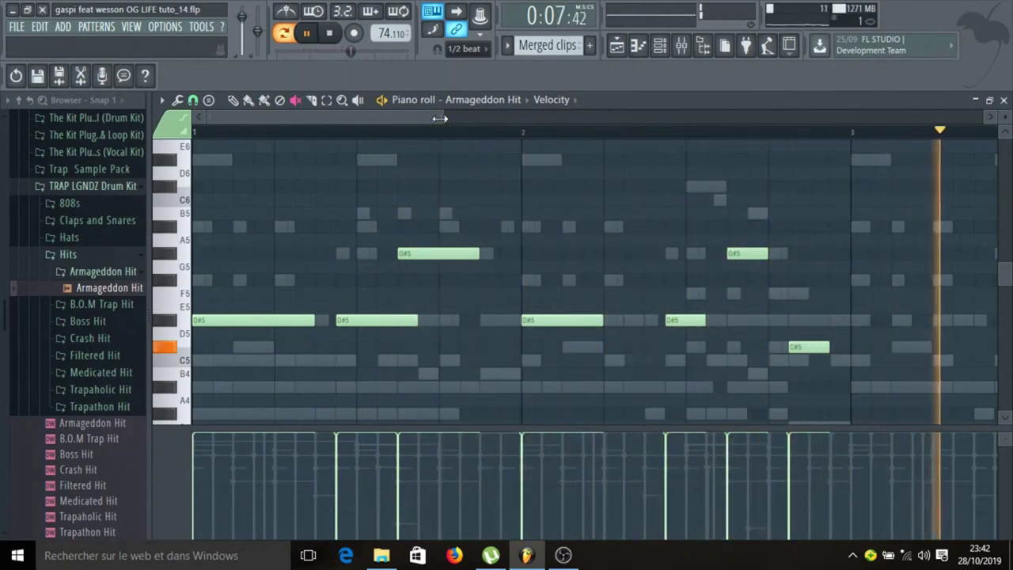
{"action": "key", "text": "space"}
Open the 300 Spartans 808 channel settings, preview its sample from the kit's 808s folder, and close the settings.
{"action": "key", "text": "F6"}
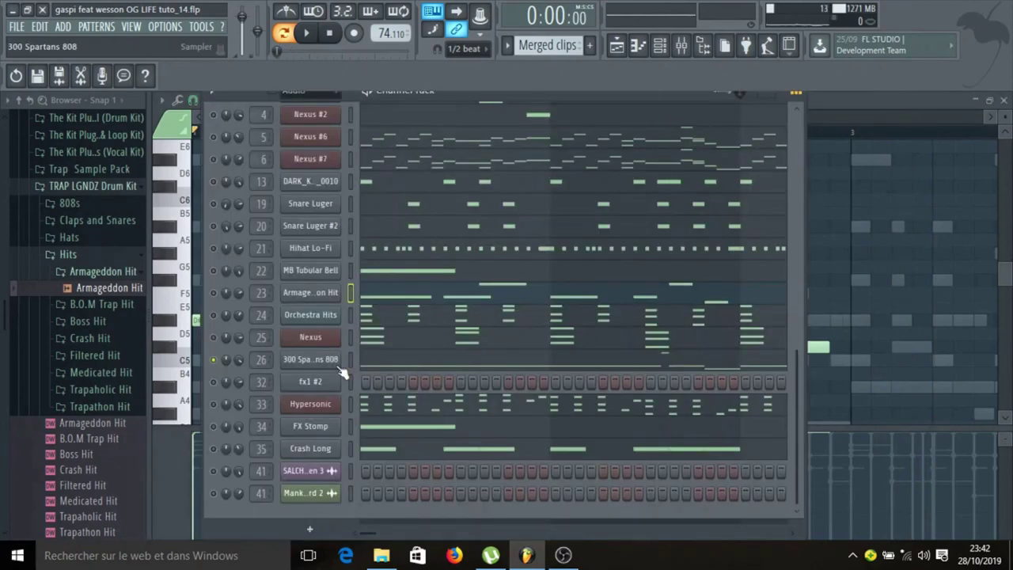
{"action": "left_click", "coordinate": [336, 364]}
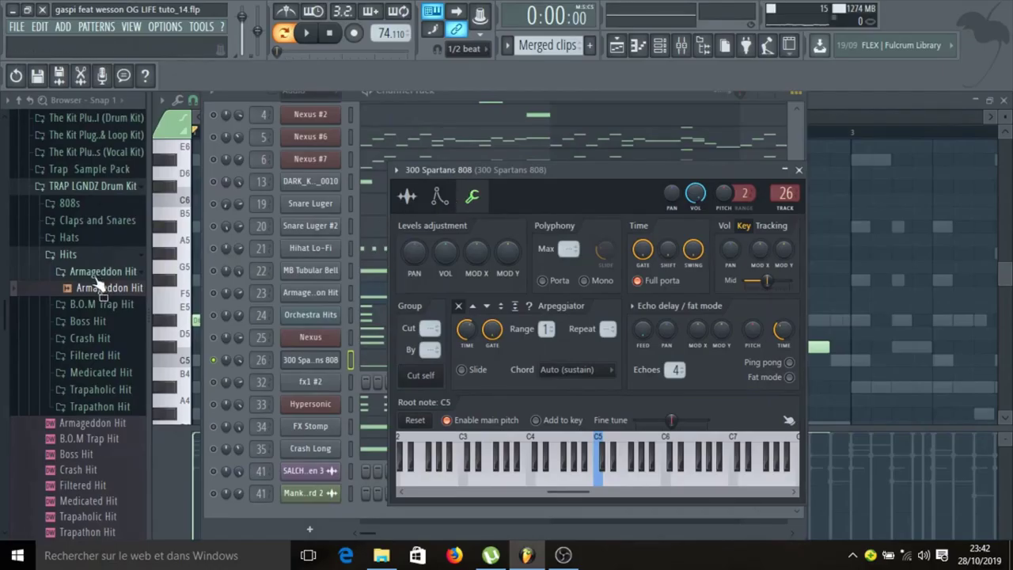
{"action": "left_click", "coordinate": [85, 204]}
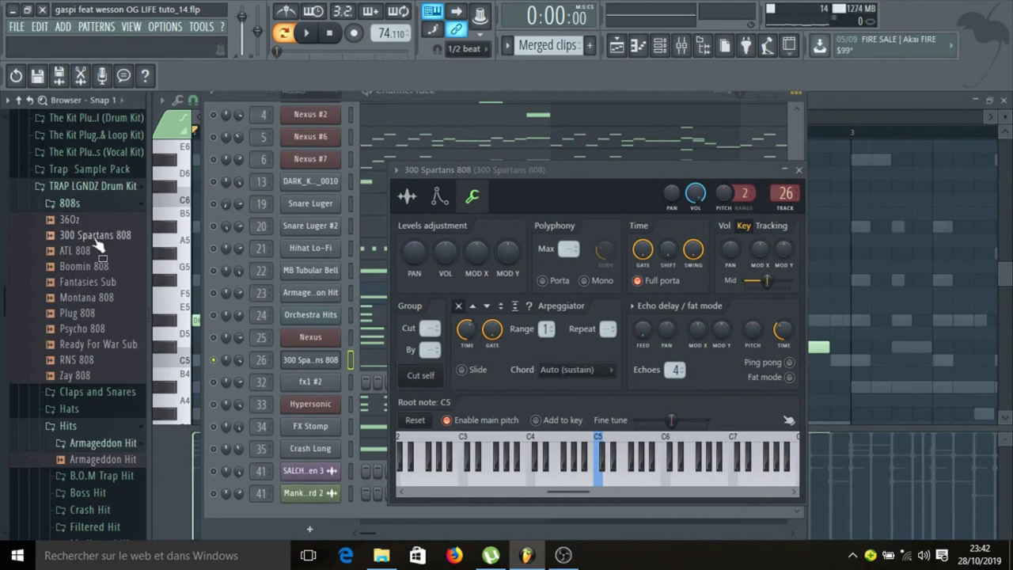
{"action": "left_click", "coordinate": [96, 239]}
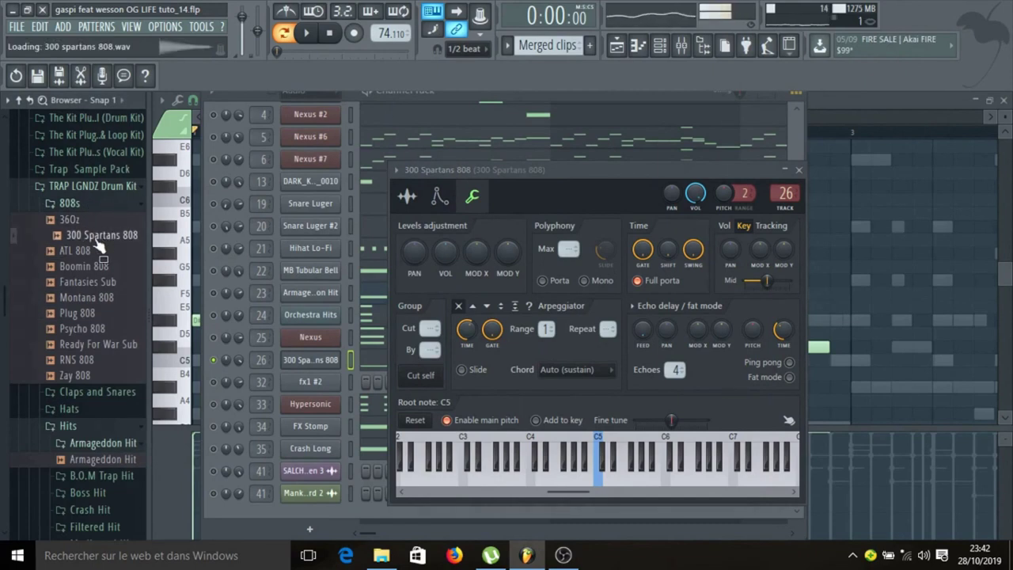
{"action": "left_click", "coordinate": [798, 170]}
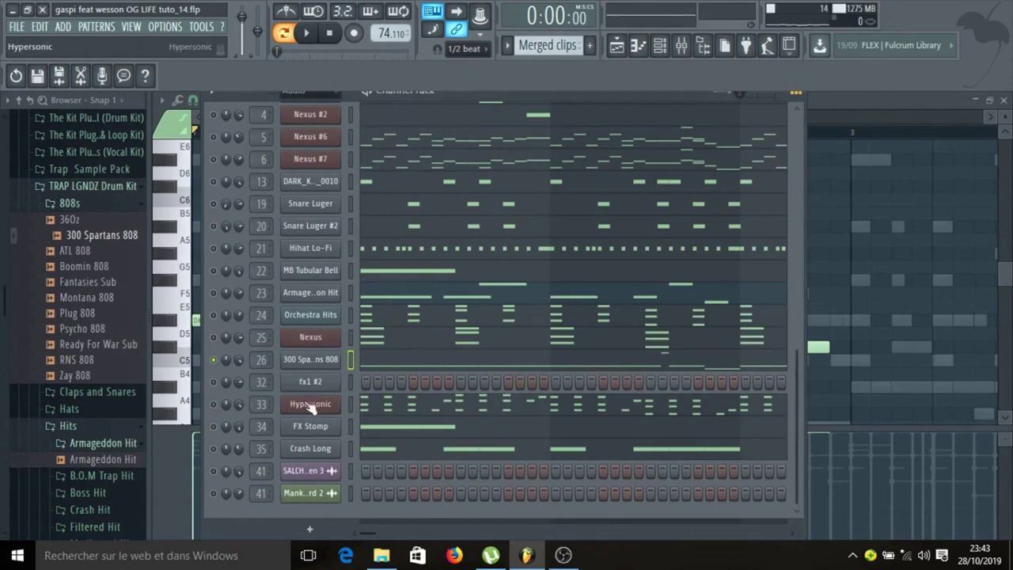
Open the 300 Spartans 808 pattern in the piano roll and play it through.
{"action": "left_click", "coordinate": [381, 367]}
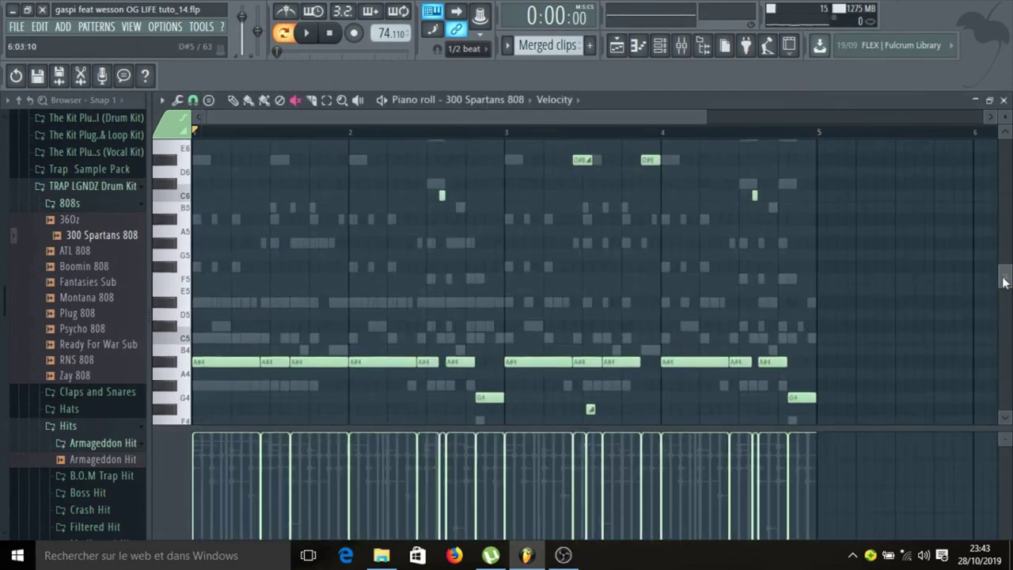
{"action": "left_click_drag", "start_coordinate": [1003, 278], "coordinate": [1003, 276]}
{"action": "key", "text": "space"}
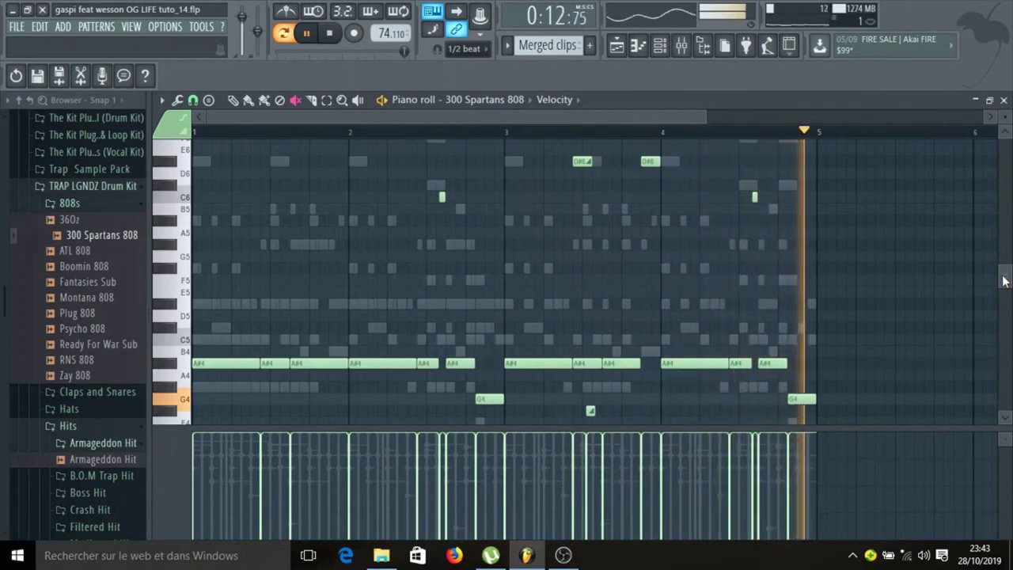
{"action": "key", "text": "space"}
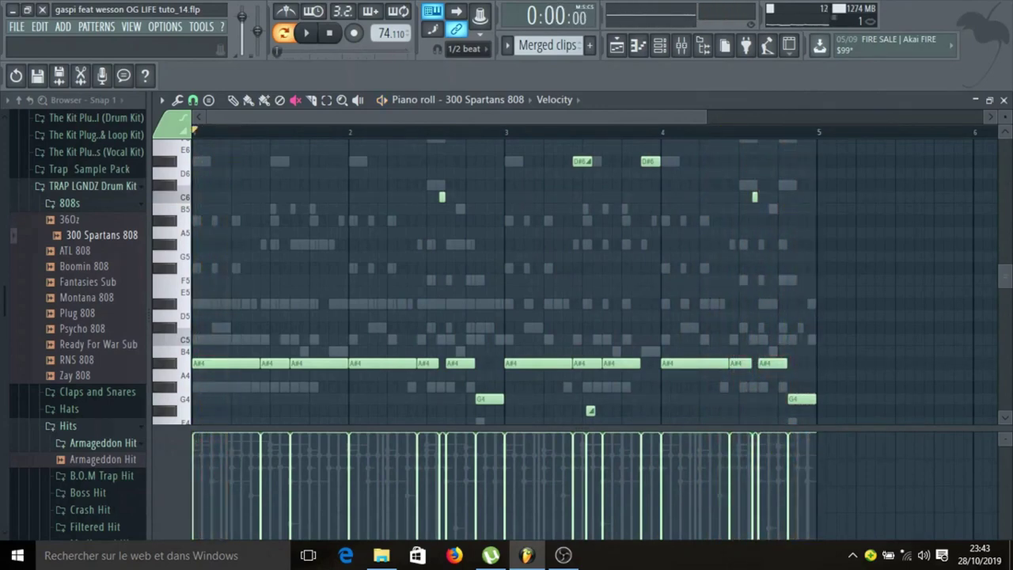
Show the 300 Spartans 808 track in the mixer and play the pattern to check the insert levels.
{"action": "left_click", "coordinate": [659, 48]}
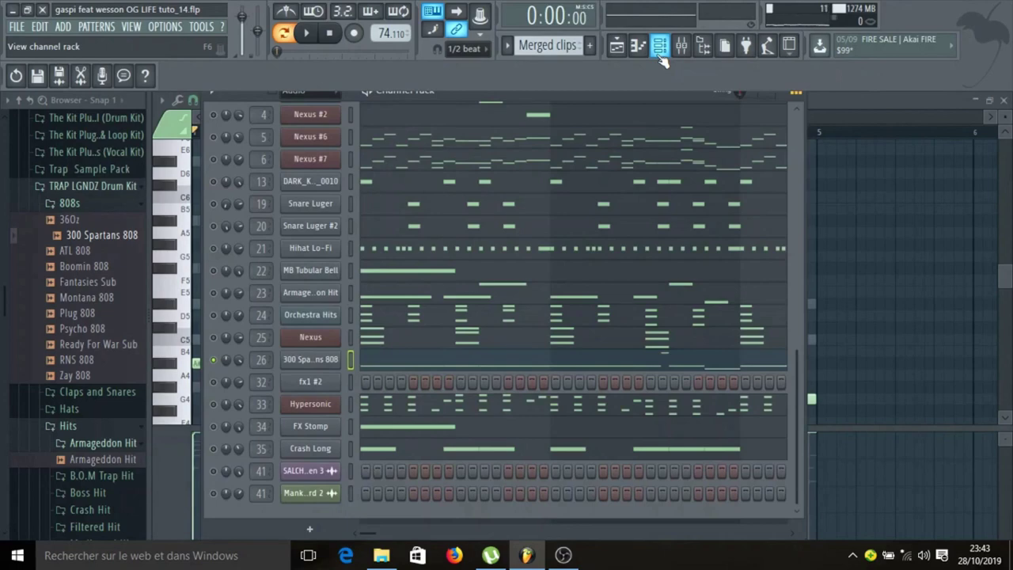
{"action": "left_click", "coordinate": [681, 45]}
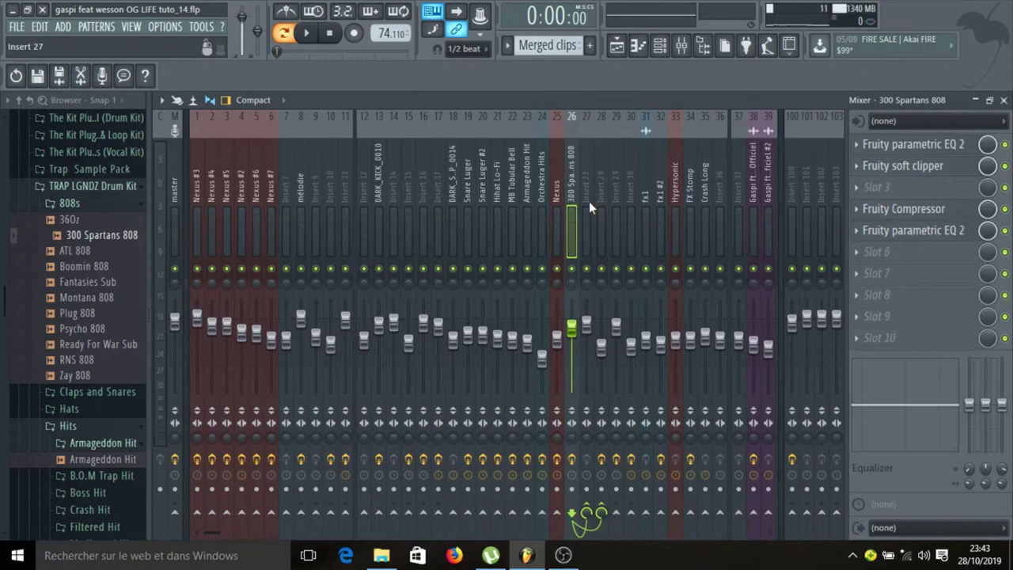
{"action": "key", "text": "space"}
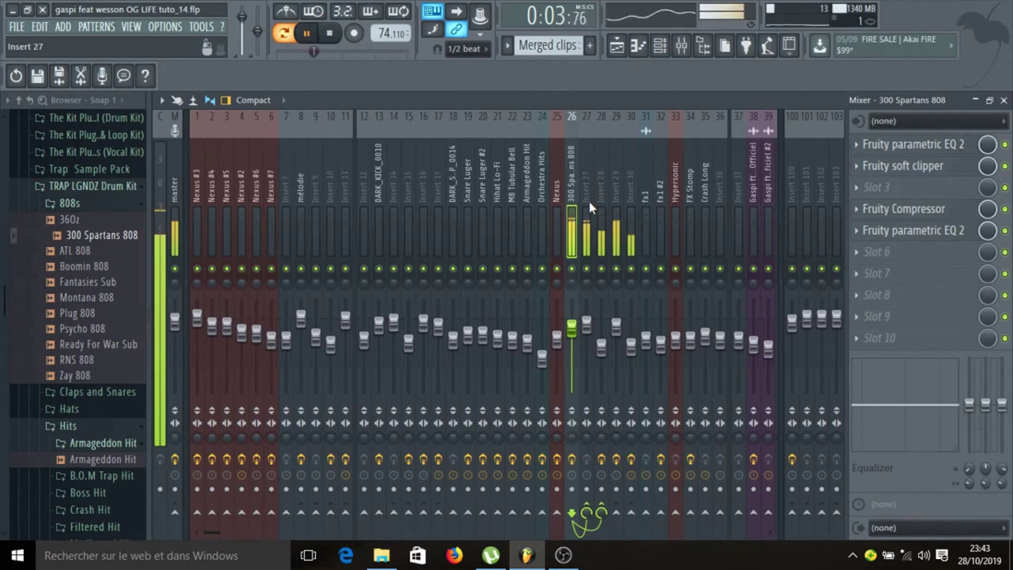
{"action": "key", "text": "space"}
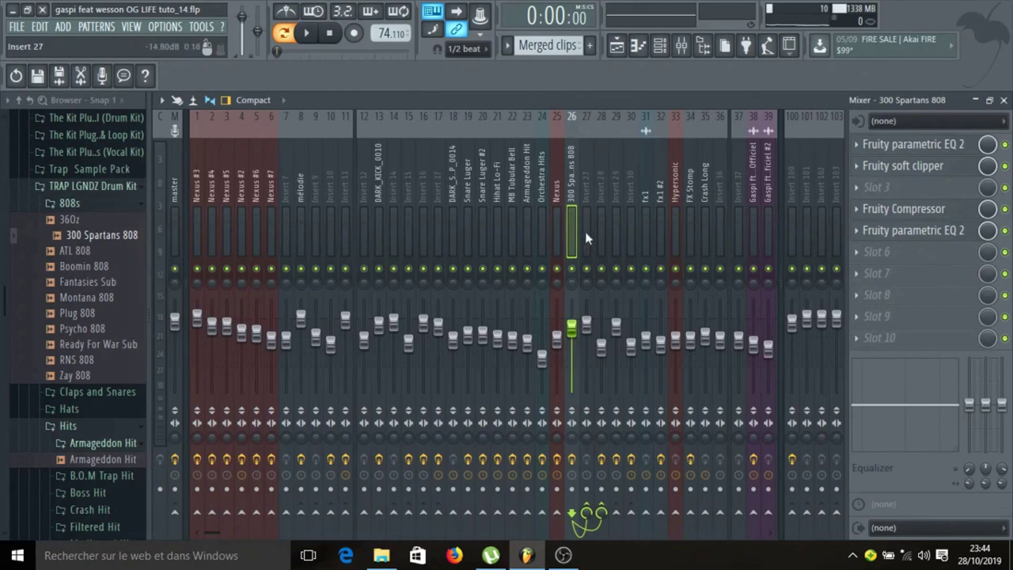
Inspect the 300 Spartans 808 mixer track's routing to Inserts 27 and 28.
{"action": "left_click", "coordinate": [586, 238]}
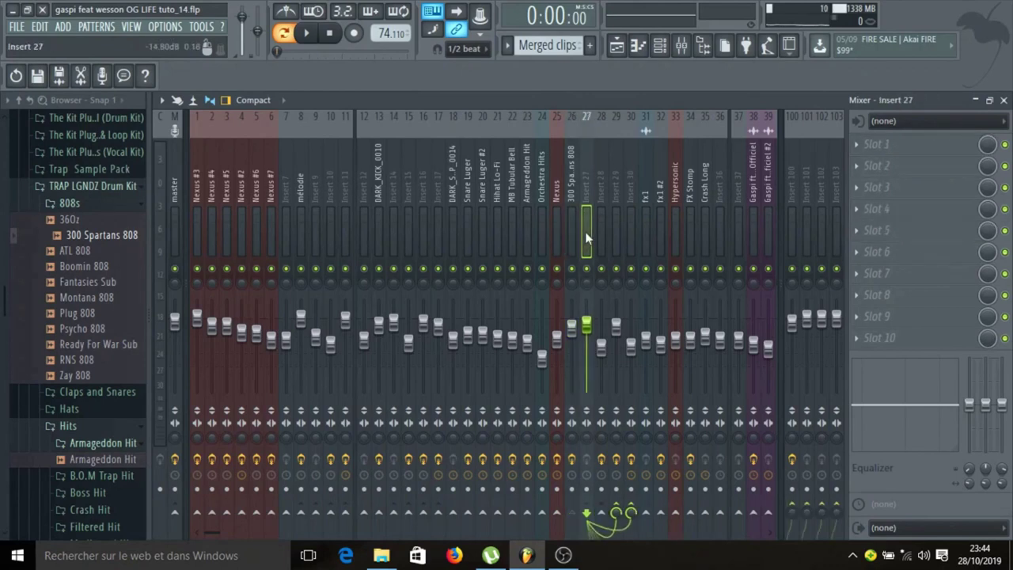
{"action": "left_click", "coordinate": [568, 230]}
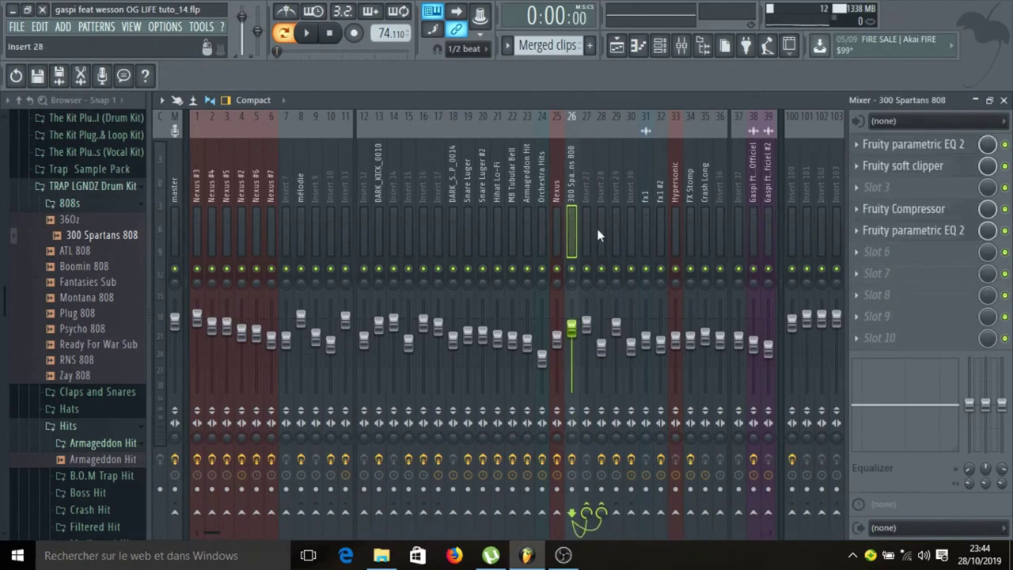
{"action": "left_click", "coordinate": [599, 235]}
{"action": "left_click", "coordinate": [570, 231]}
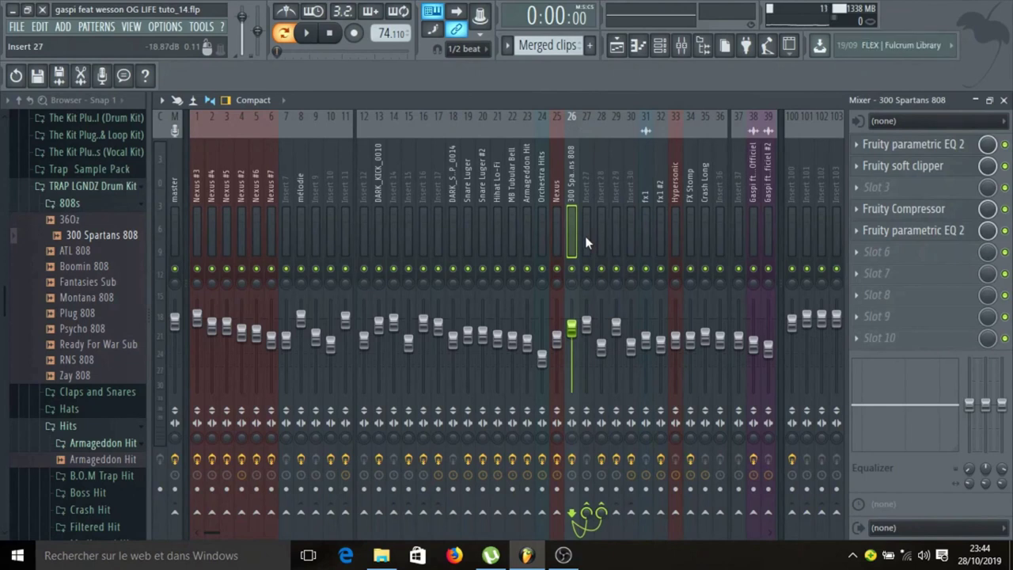
Trace the 808's signal path through Inserts 27, 28 and 29, and check Insert 16's routing into Insert 29.
{"action": "left_click", "coordinate": [585, 236]}
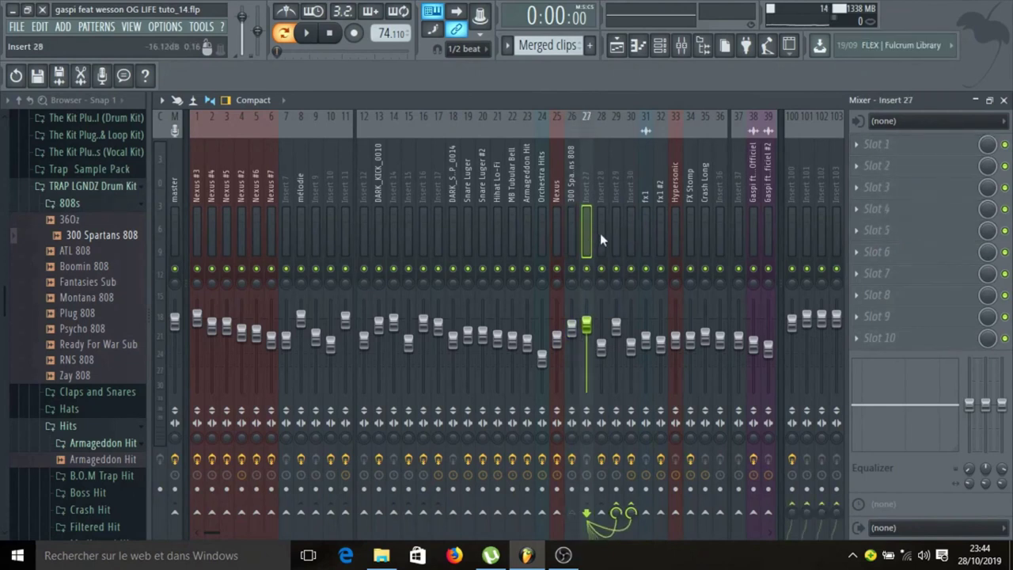
{"action": "left_click", "coordinate": [599, 233]}
{"action": "left_click", "coordinate": [614, 229]}
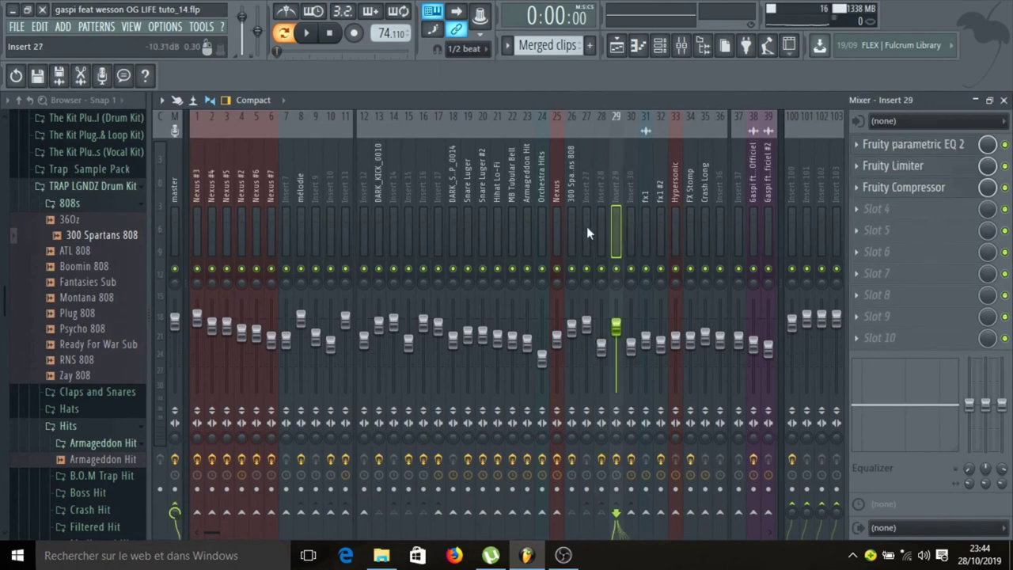
{"action": "left_click", "coordinate": [586, 226]}
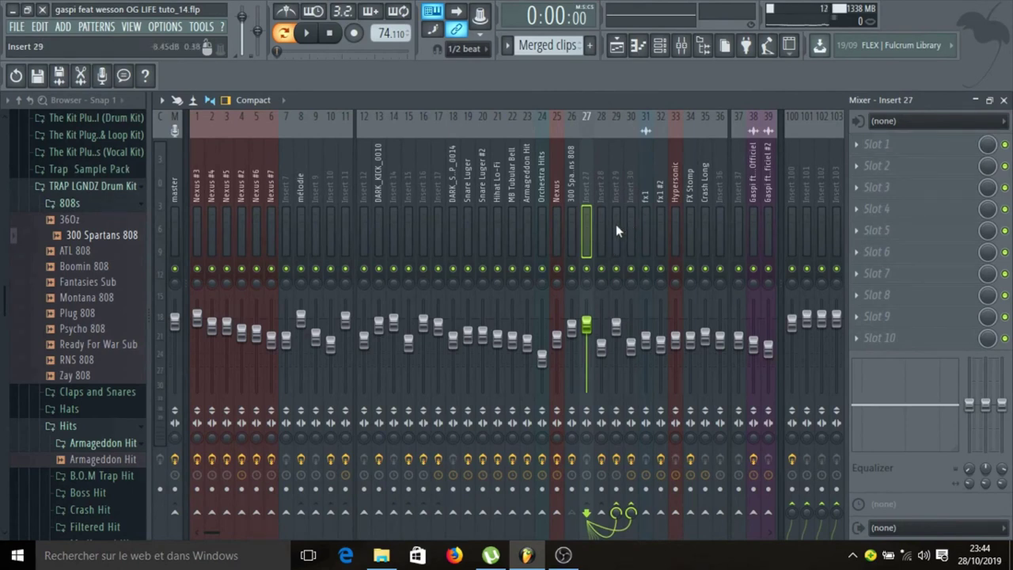
{"action": "left_click", "coordinate": [423, 205]}
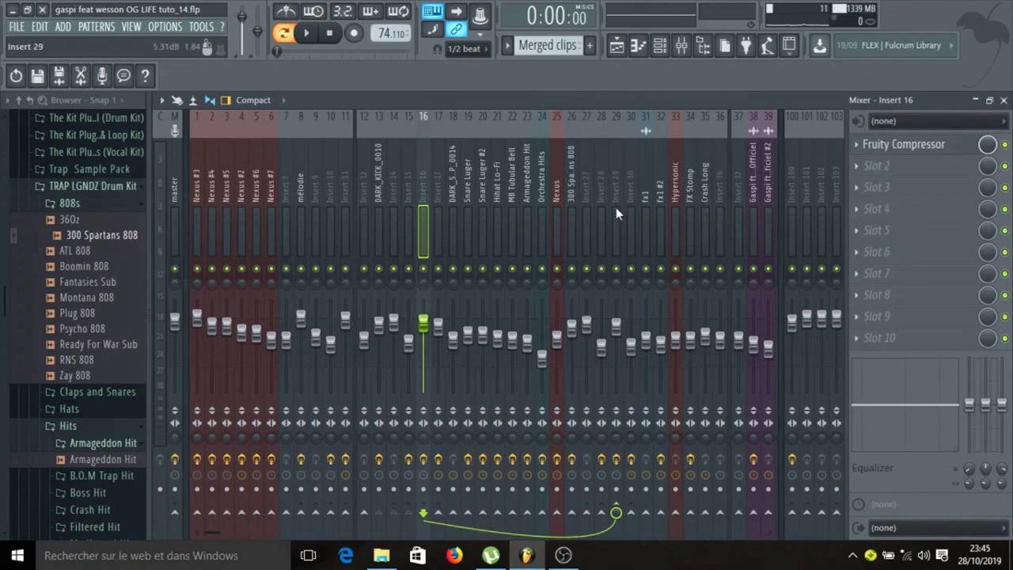
Review the first Fruity parametric EQ 2, Fruity soft clipper and Fruity Compressor on the 300 Spartans 808 track, closing each plugin.
{"action": "left_click", "coordinate": [568, 200]}
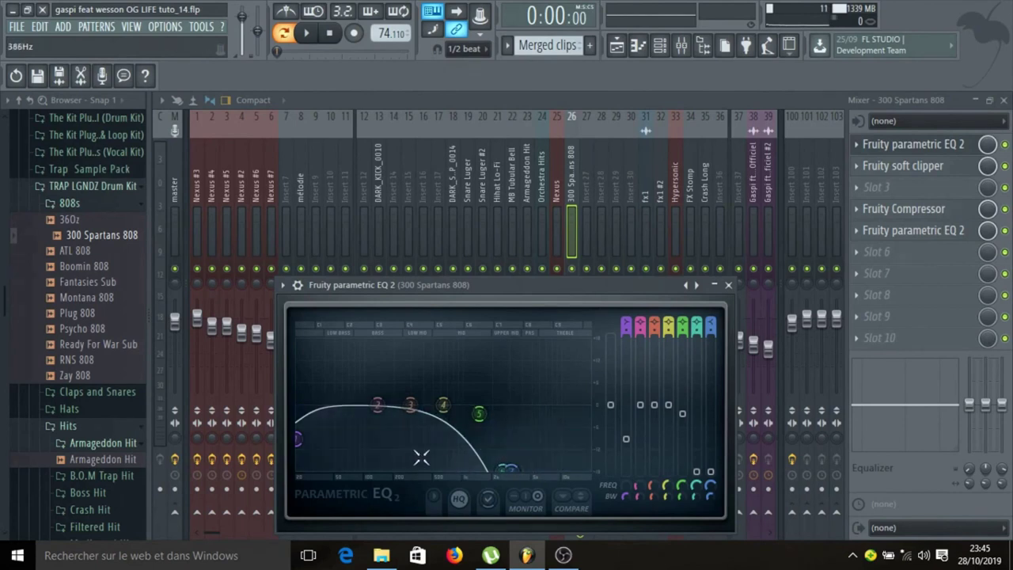
{"action": "left_click", "coordinate": [729, 286]}
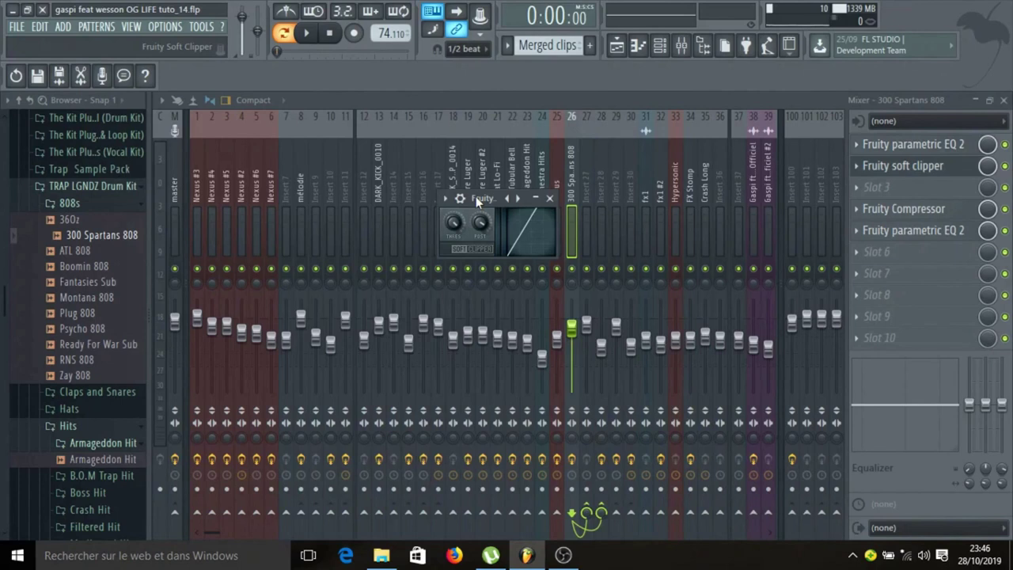
{"action": "left_click", "coordinate": [949, 209]}
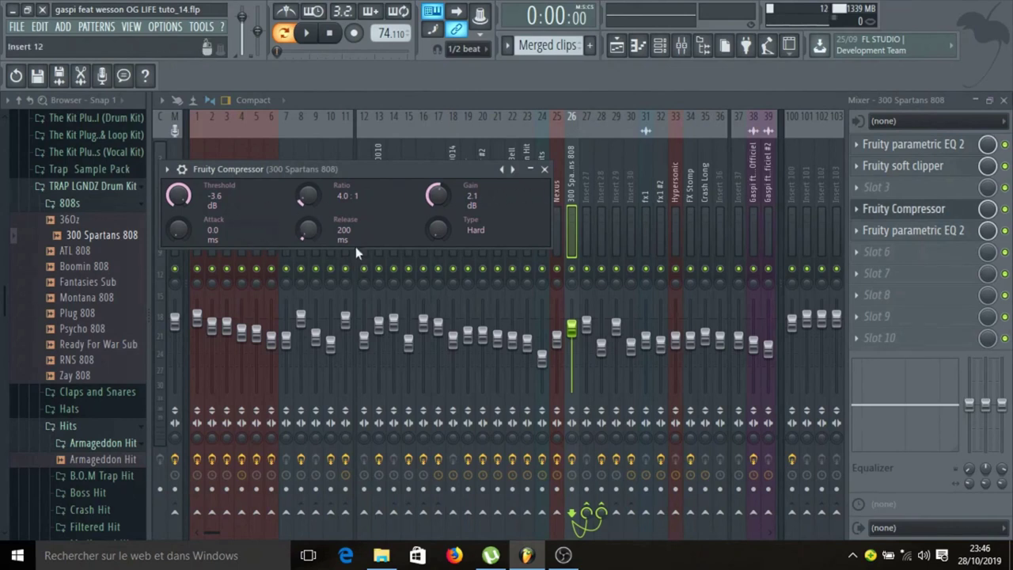
{"action": "left_click", "coordinate": [543, 169]}
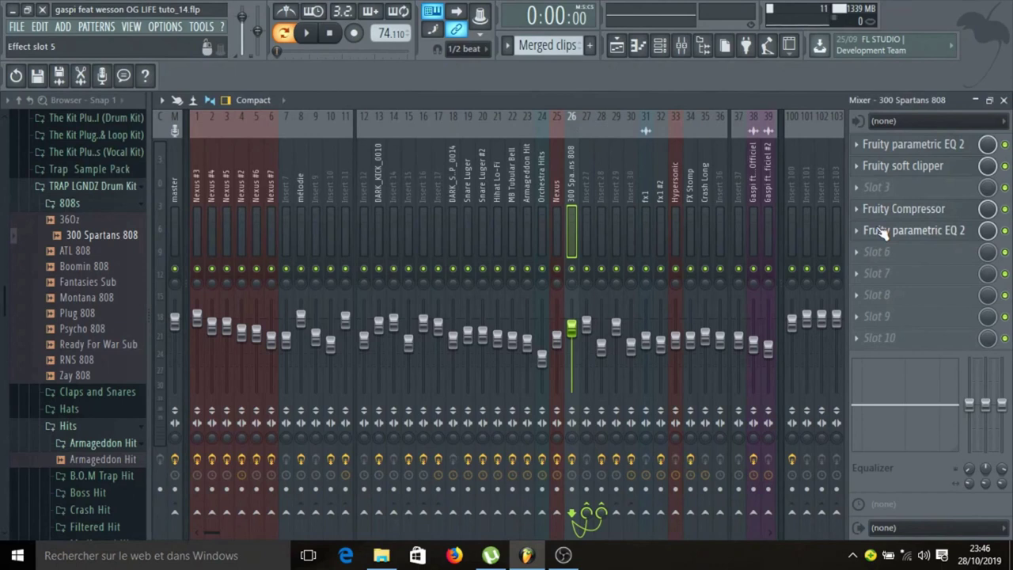
Review the second Fruity parametric EQ 2 on the 300 Spartans 808 track and the Fruity Compressor on Insert 28.
{"action": "left_click", "coordinate": [883, 232]}
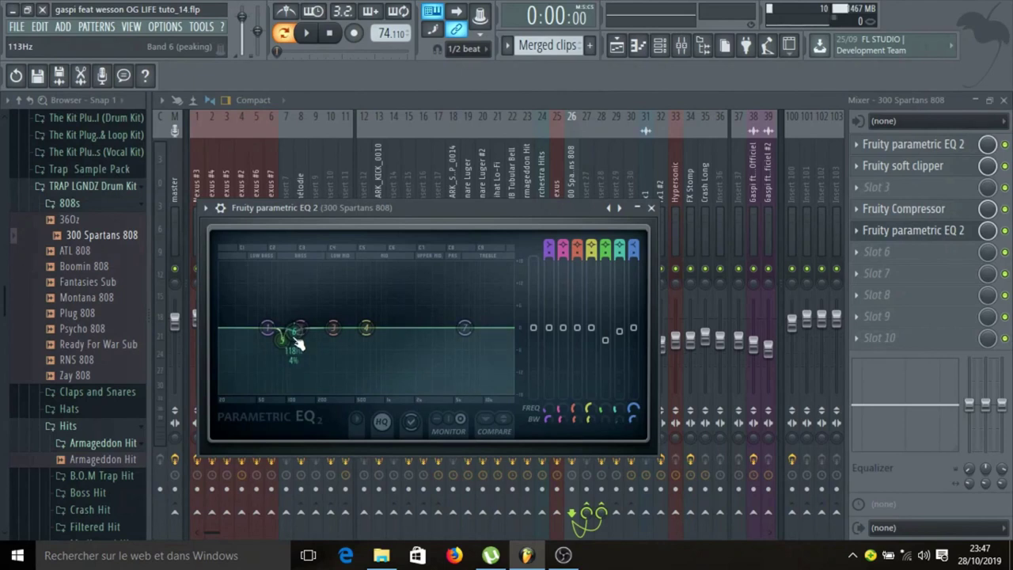
{"action": "left_click", "coordinate": [651, 208]}
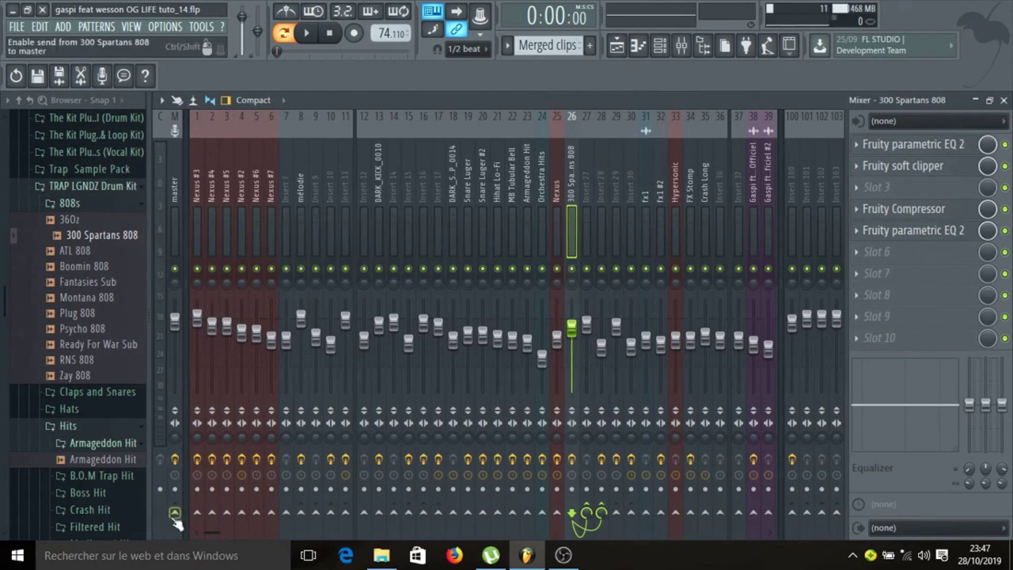
{"action": "left_click", "coordinate": [590, 226]}
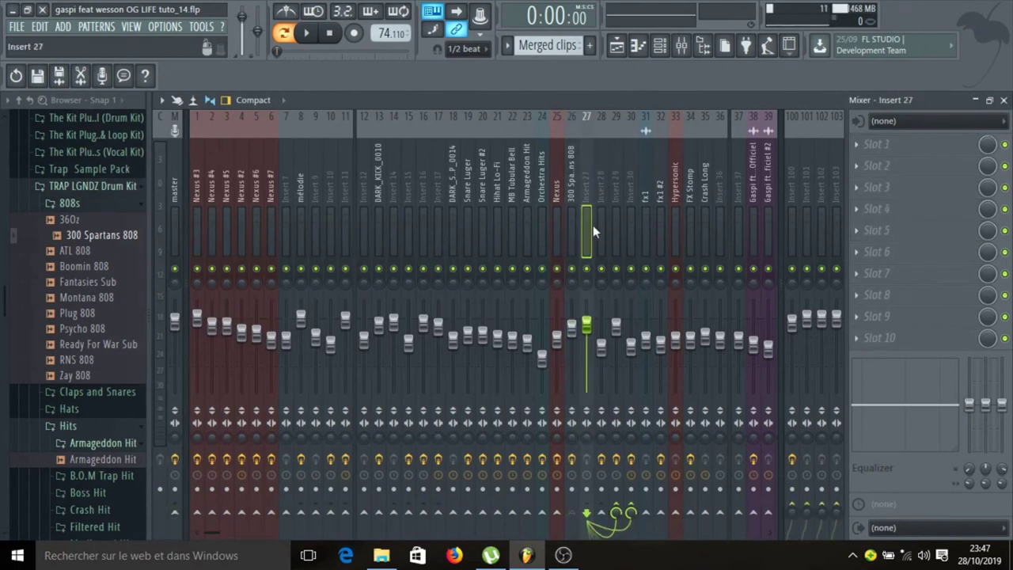
{"action": "left_click", "coordinate": [600, 224]}
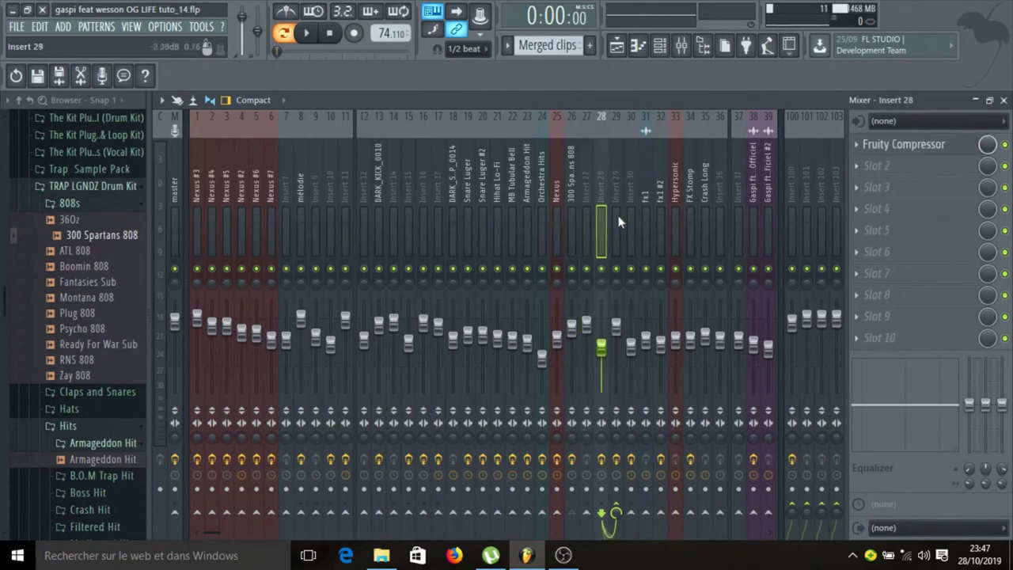
{"action": "left_click", "coordinate": [892, 150]}
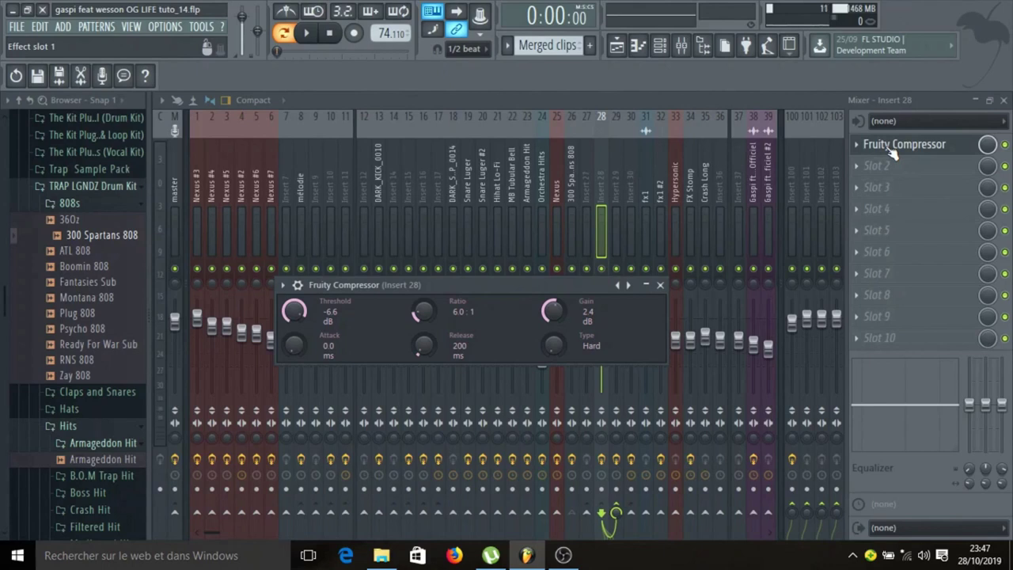
{"action": "left_click_drag", "start_coordinate": [532, 285], "coordinate": [543, 204]}
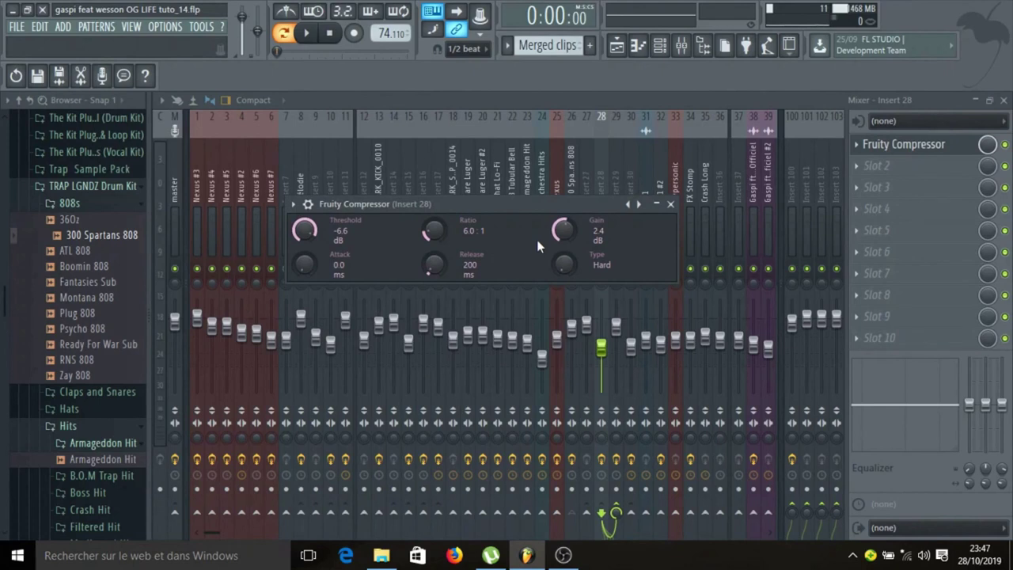
Trace how Inserts 27 and 28 route into Insert 29 in the mixer.
{"action": "left_click", "coordinate": [591, 228]}
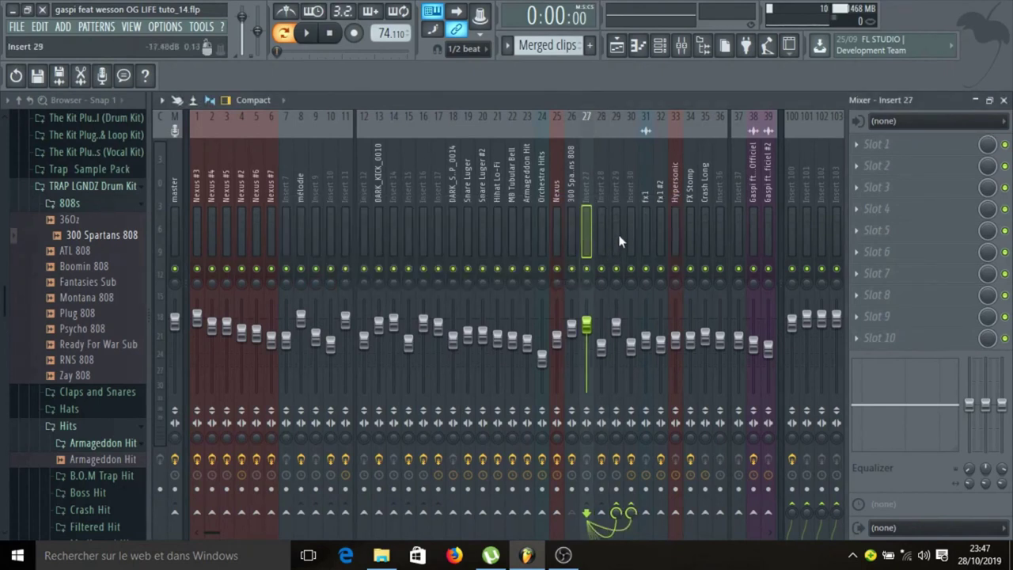
{"action": "left_click", "coordinate": [617, 238]}
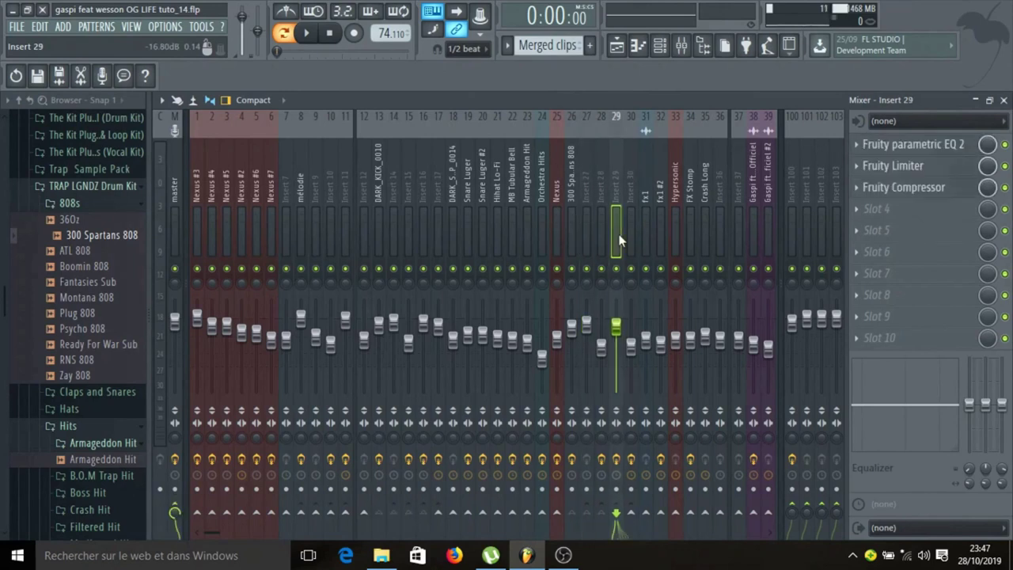
{"action": "left_click", "coordinate": [586, 230]}
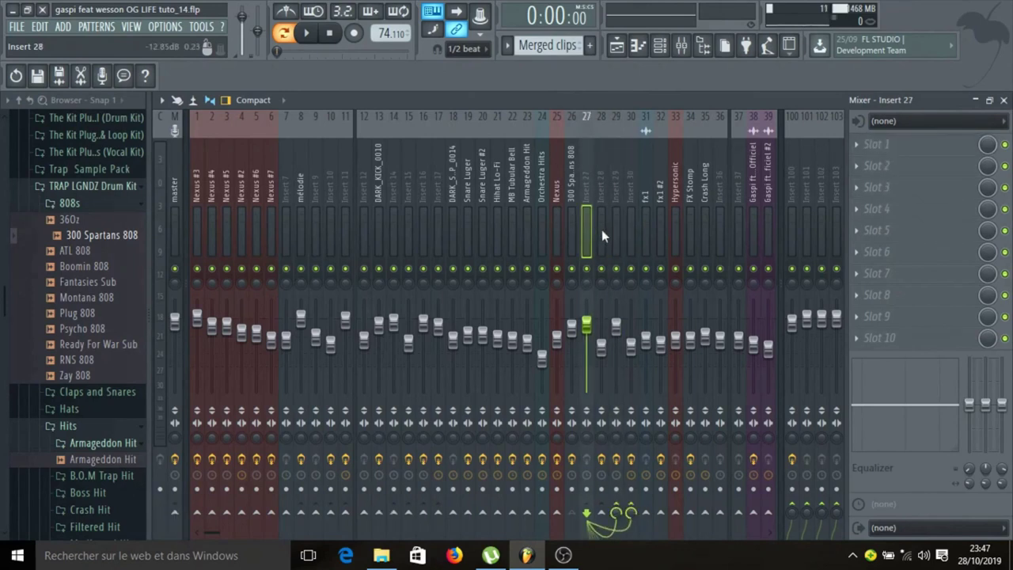
{"action": "left_click", "coordinate": [601, 229]}
{"action": "left_click", "coordinate": [616, 237]}
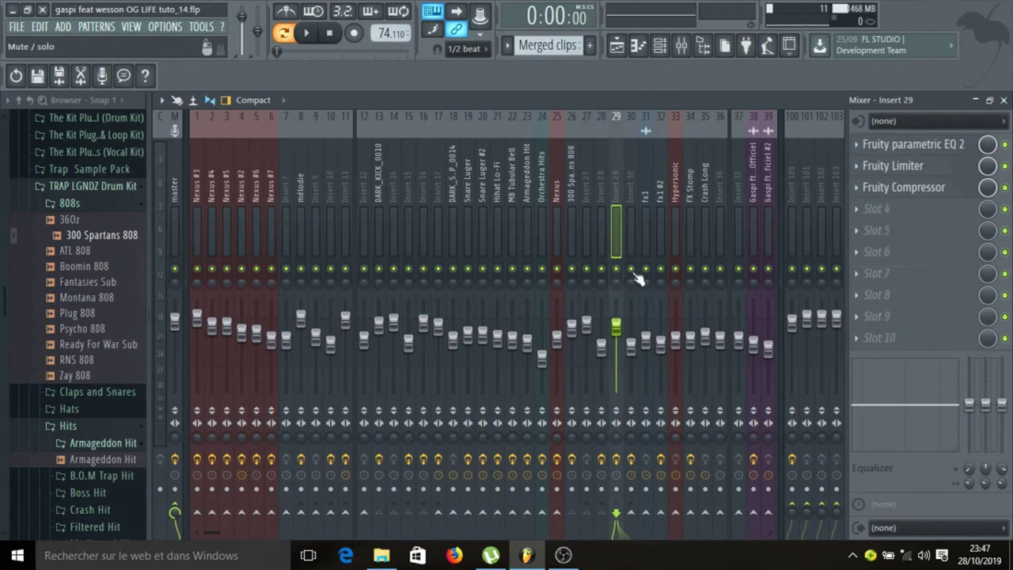
Review the Fruity parametric EQ 2 curve and the Fruity Limiter on Insert 29, closing each plugin.
{"action": "left_click", "coordinate": [917, 148]}
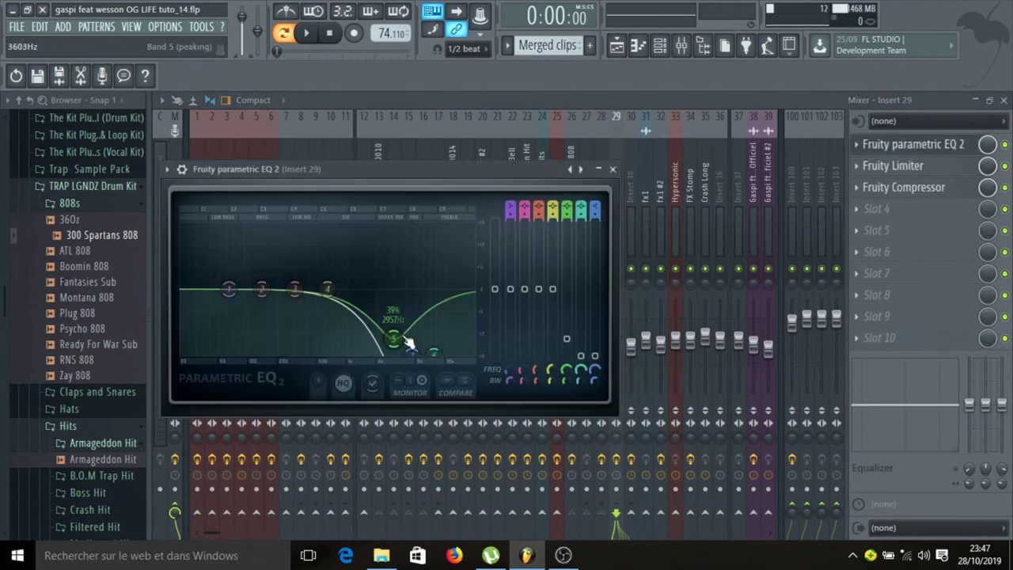
{"action": "left_click", "coordinate": [612, 169]}
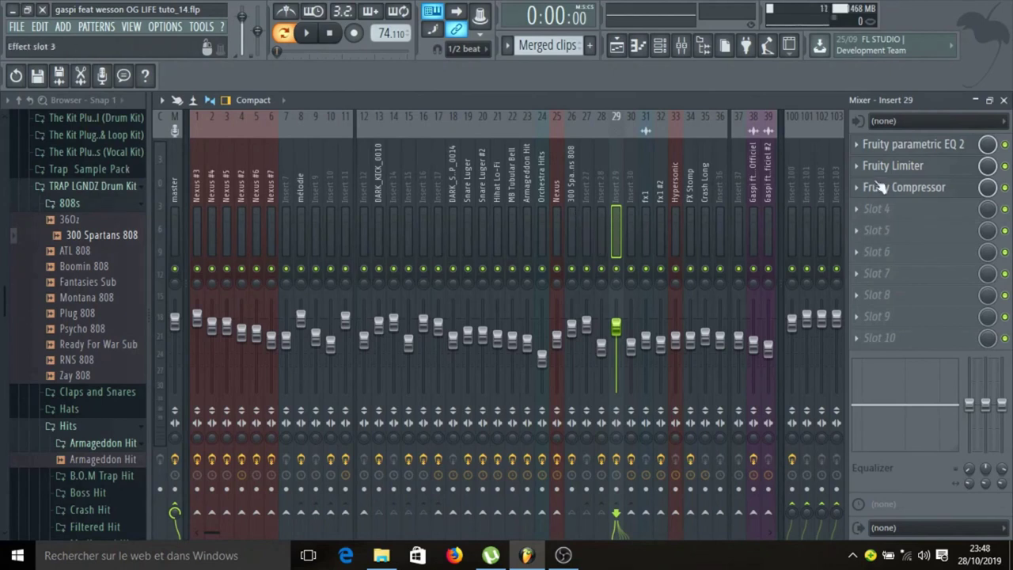
{"action": "left_click", "coordinate": [892, 152]}
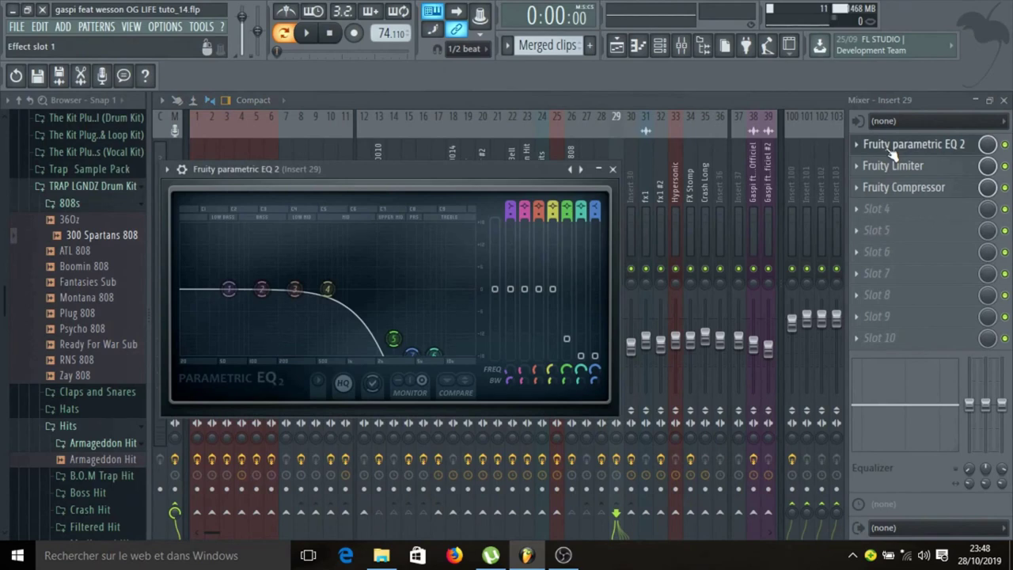
{"action": "left_click", "coordinate": [611, 169]}
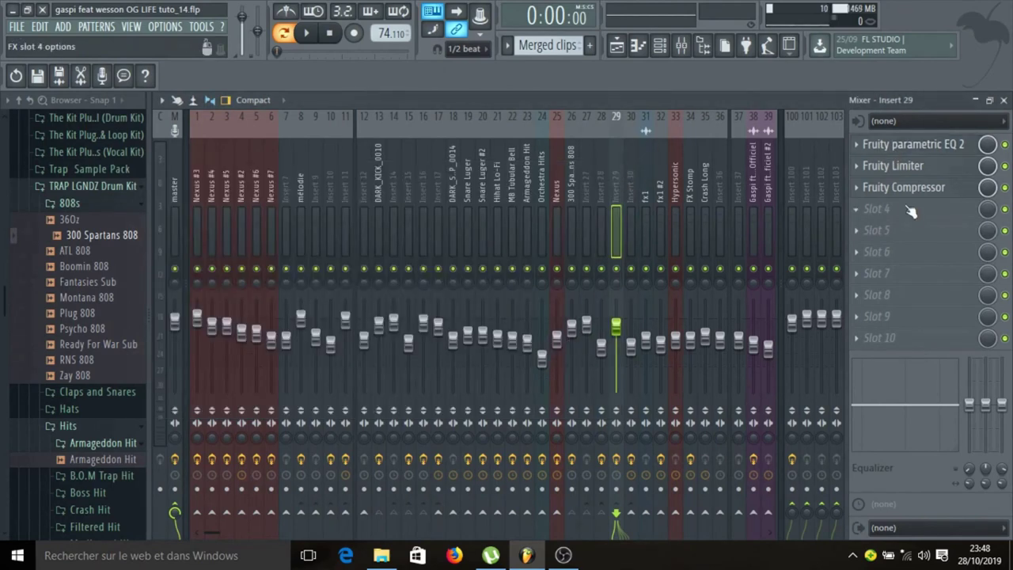
{"action": "left_click", "coordinate": [894, 166]}
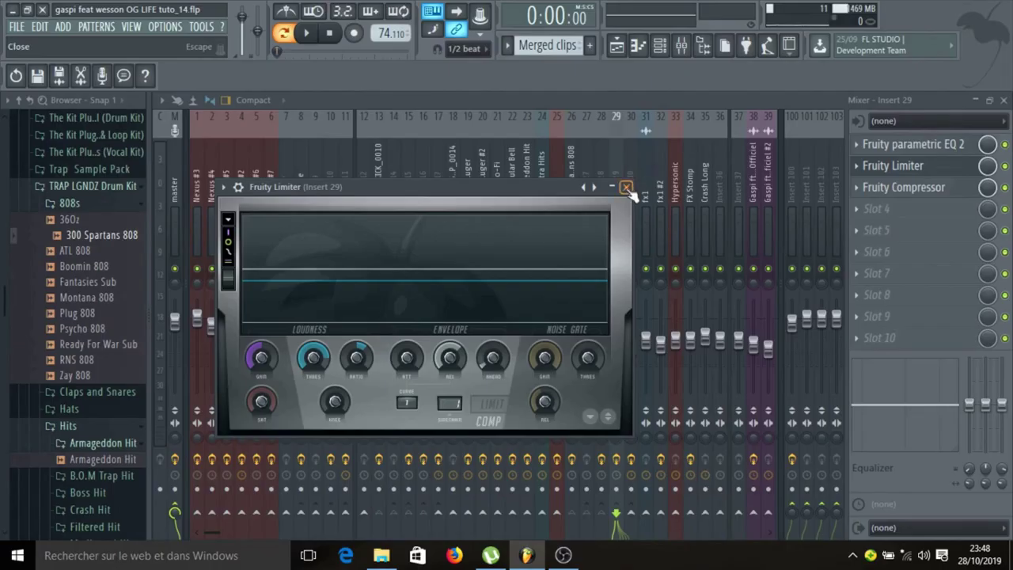
{"action": "left_click", "coordinate": [923, 28]}
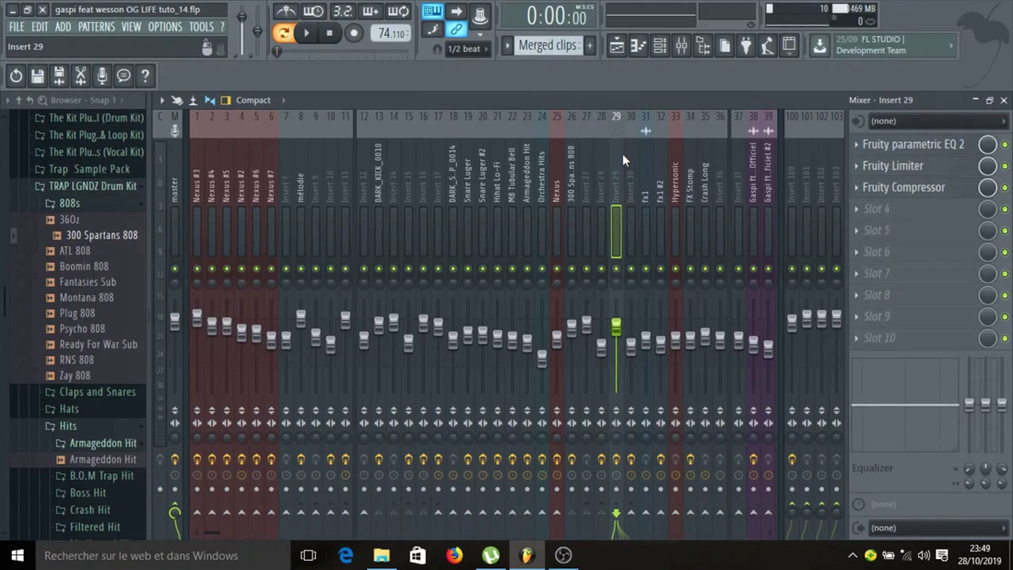
Check Insert 16's routing into Insert 29 and select Insert 16 as the sidechain source in Insert 29's Fruity Limiter.
{"action": "left_click", "coordinate": [430, 245]}
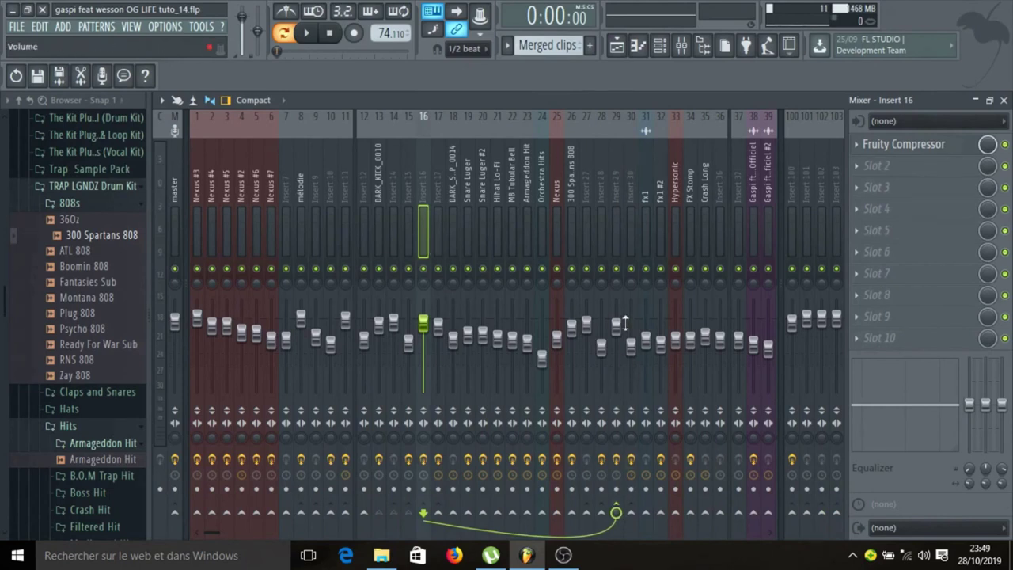
{"action": "left_click", "coordinate": [618, 204]}
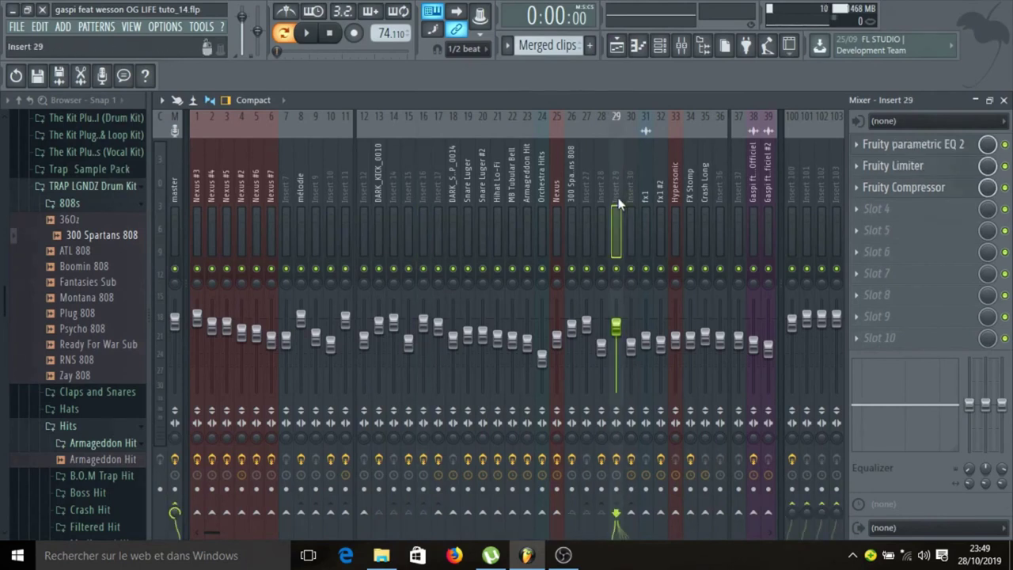
{"action": "left_click", "coordinate": [944, 169]}
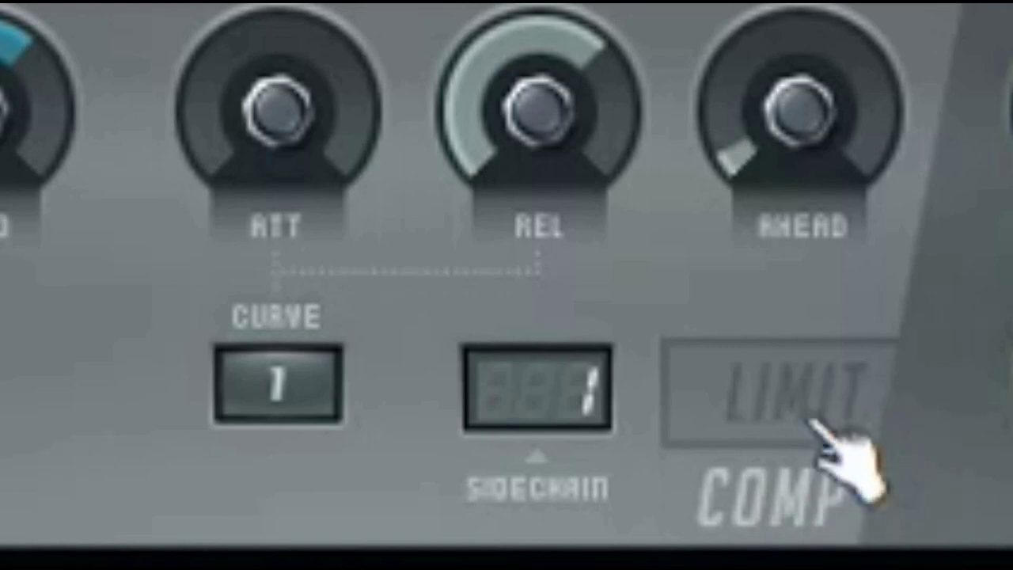
{"action": "right_click", "coordinate": [563, 400]}
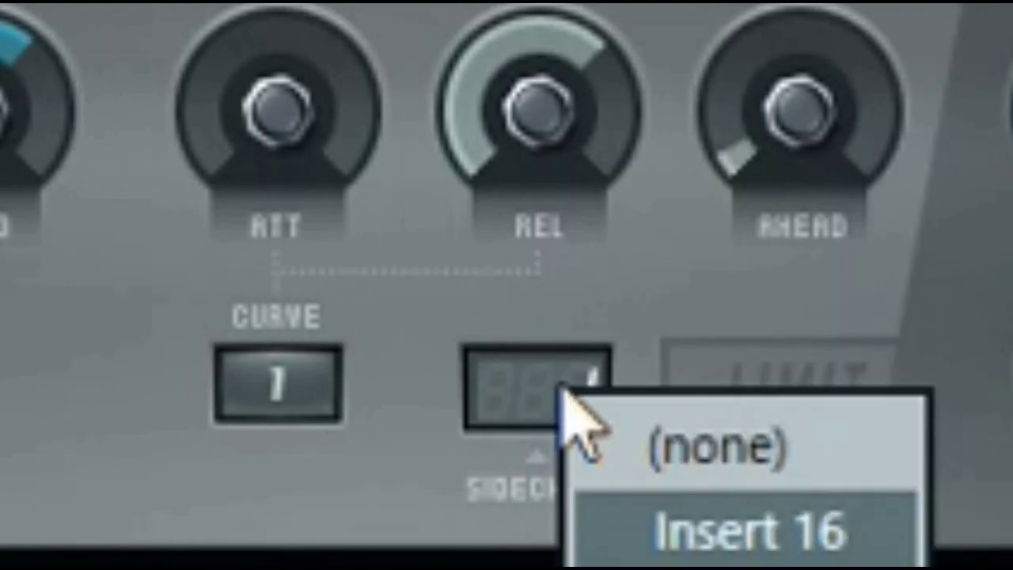
{"action": "left_click", "coordinate": [420, 384]}
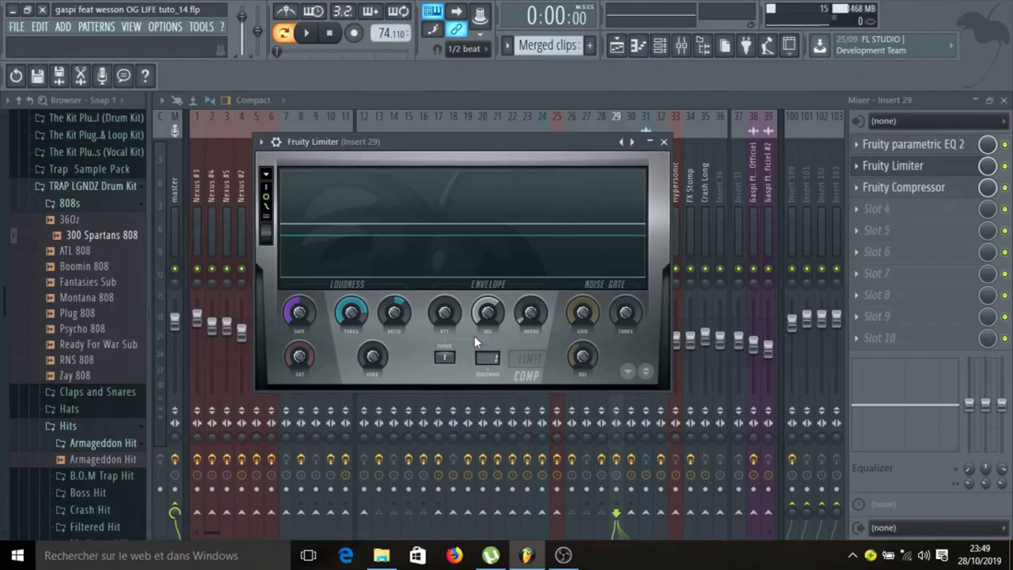
{"action": "right_click", "coordinate": [486, 361]}
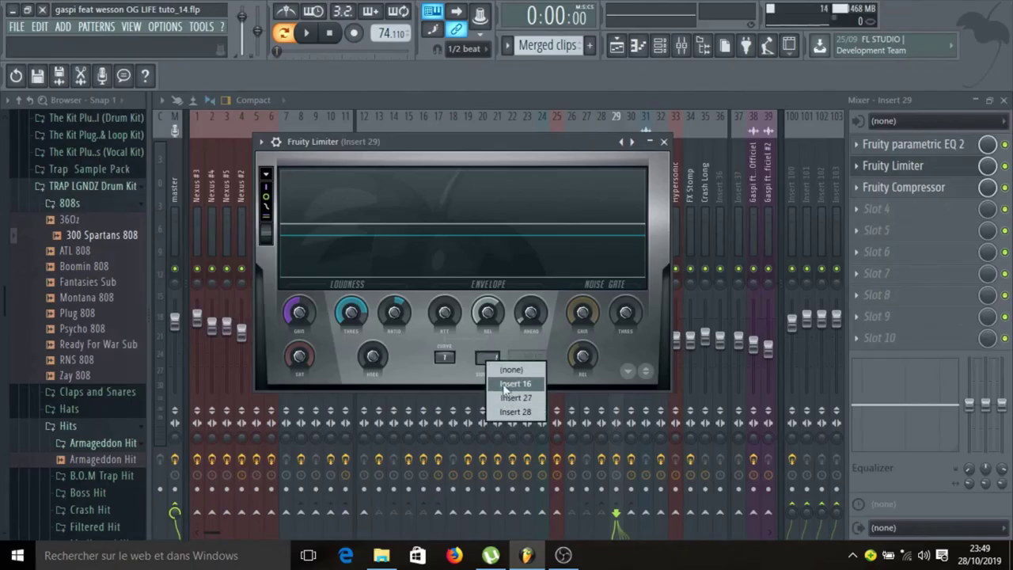
{"action": "left_click", "coordinate": [506, 384]}
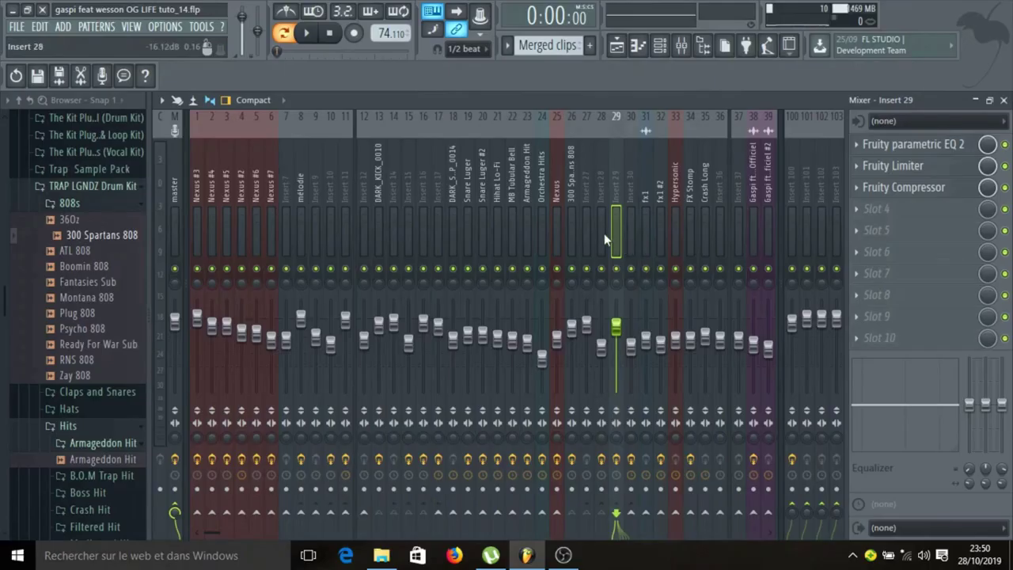
Inspect Inserts 27 and 30, reviewing the Fruity Compressor settings on Insert 30 and closing the plugin.
{"action": "left_click", "coordinate": [587, 233]}
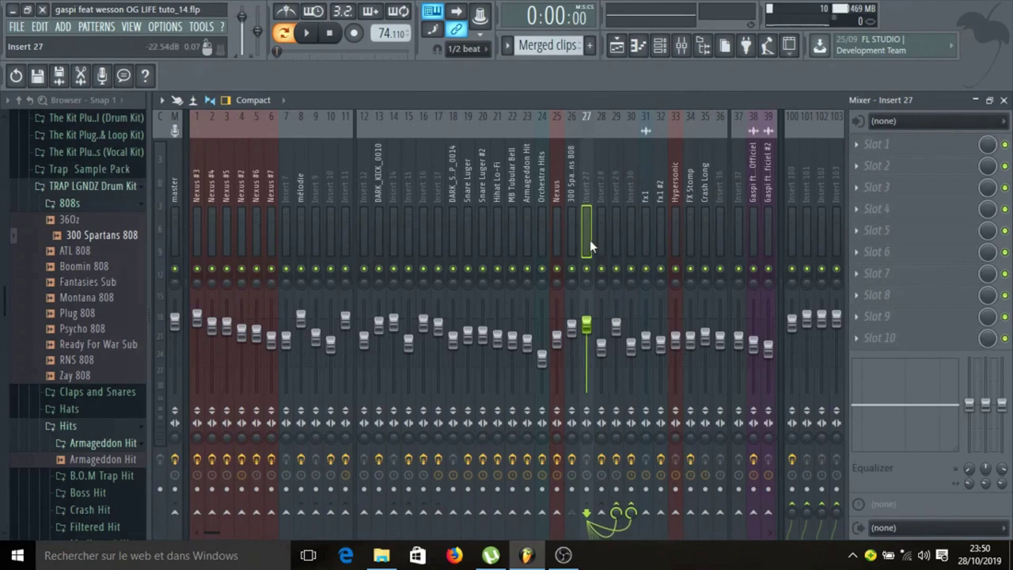
{"action": "left_click", "coordinate": [631, 237]}
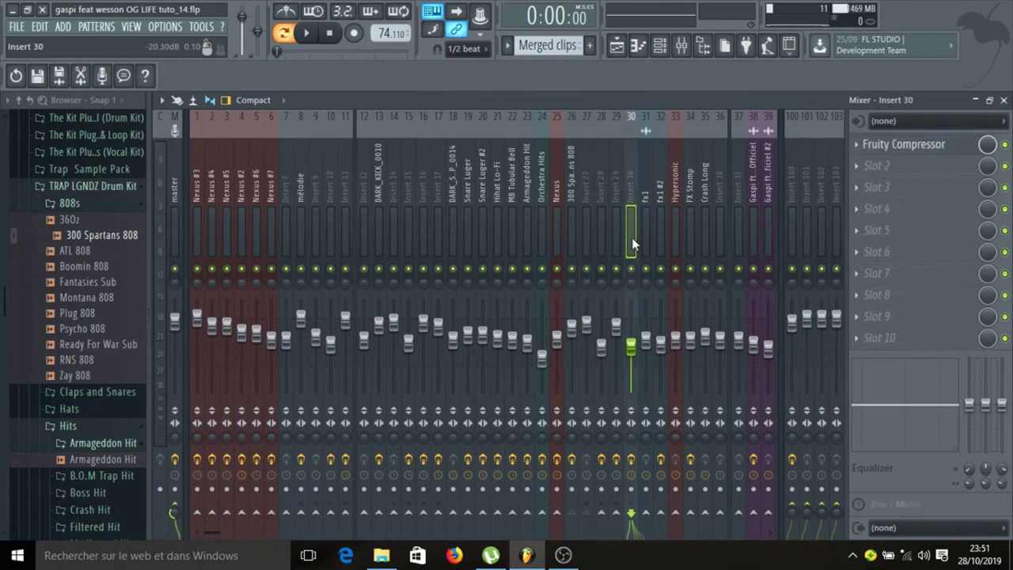
{"action": "left_click", "coordinate": [899, 150]}
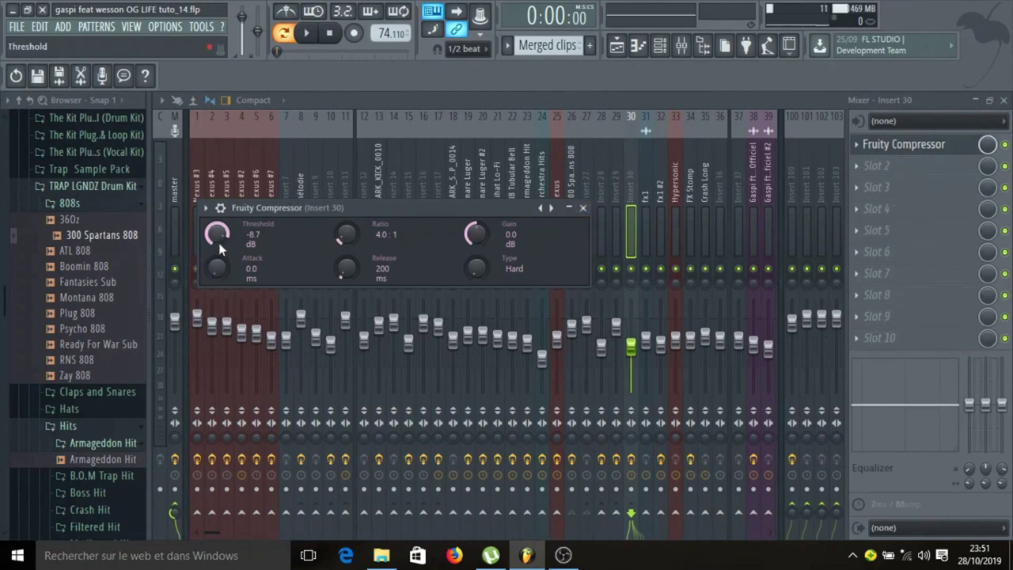
{"action": "left_click", "coordinate": [582, 207]}
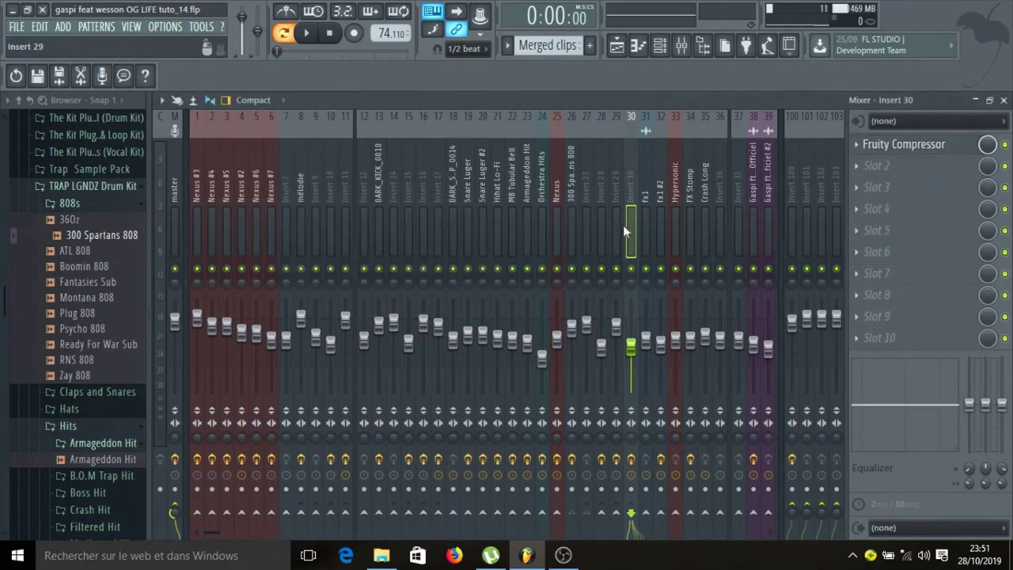
Retrace the 808's signal path from the 300 Spartans 808 track through Inserts 27, 28, 29 and 30.
{"action": "left_click", "coordinate": [568, 223]}
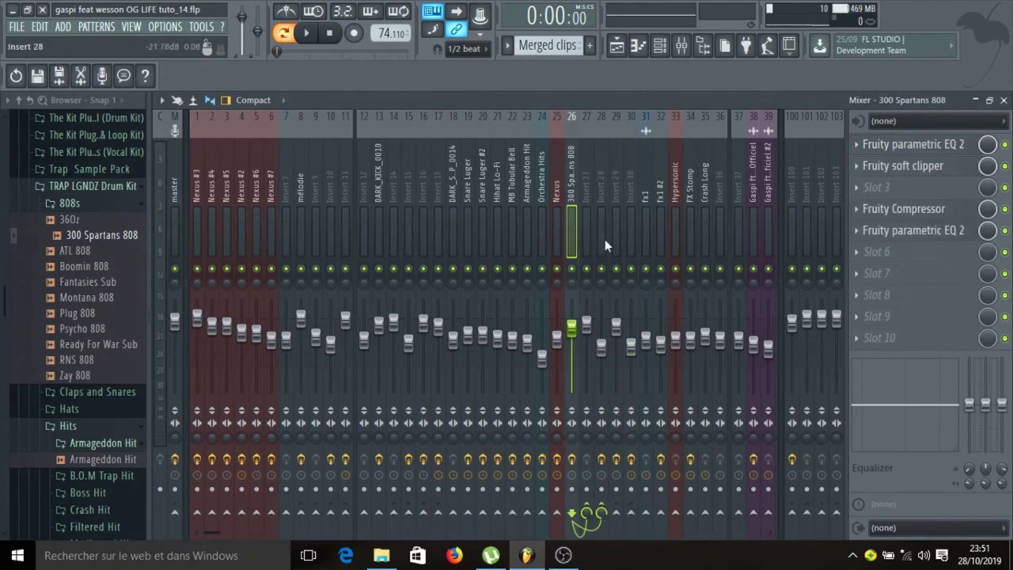
{"action": "left_click", "coordinate": [585, 235]}
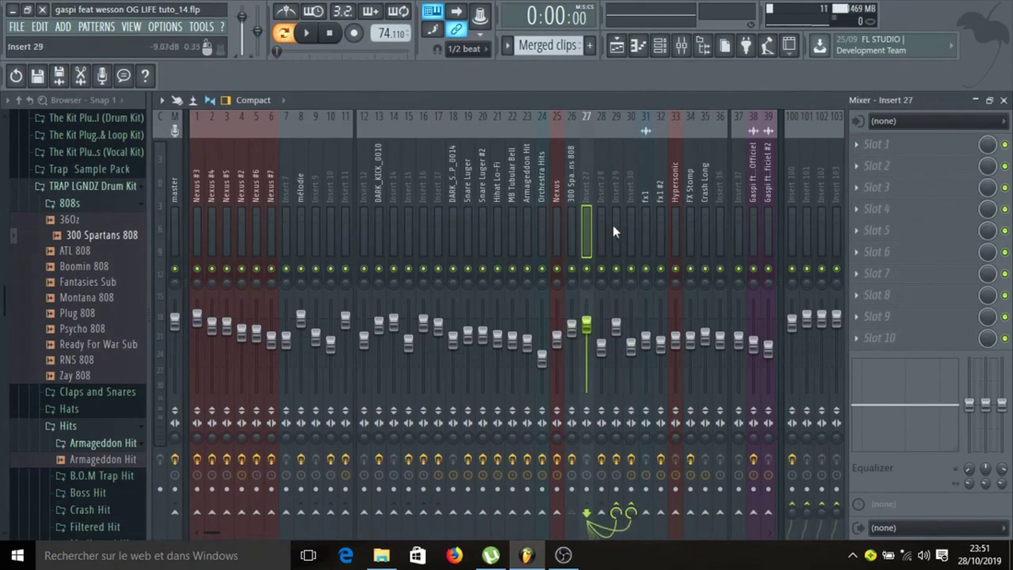
{"action": "left_click", "coordinate": [599, 237]}
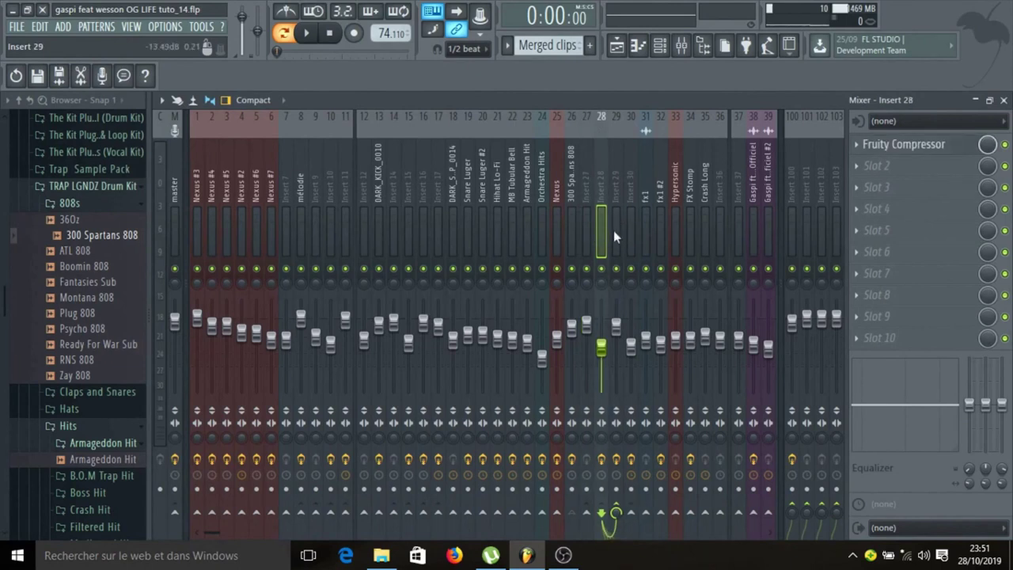
{"action": "left_click", "coordinate": [614, 234]}
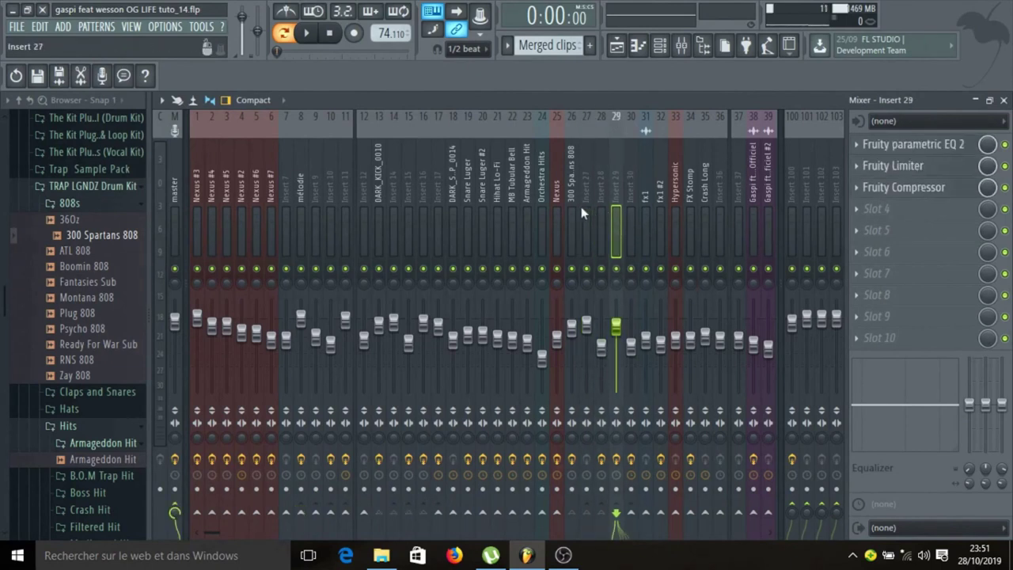
{"action": "left_click", "coordinate": [584, 213]}
{"action": "left_click", "coordinate": [626, 214]}
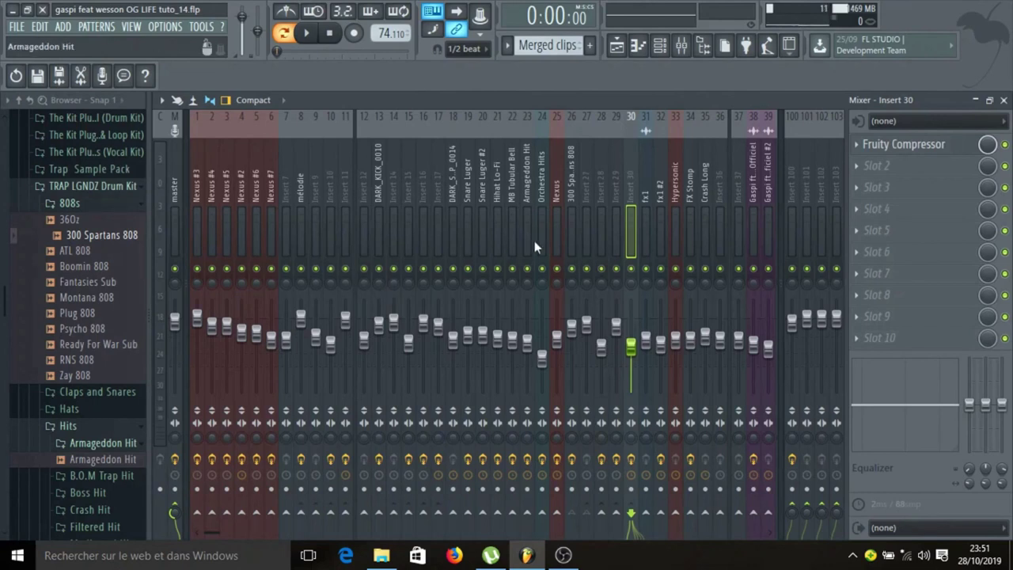
{"action": "left_click", "coordinate": [614, 212]}
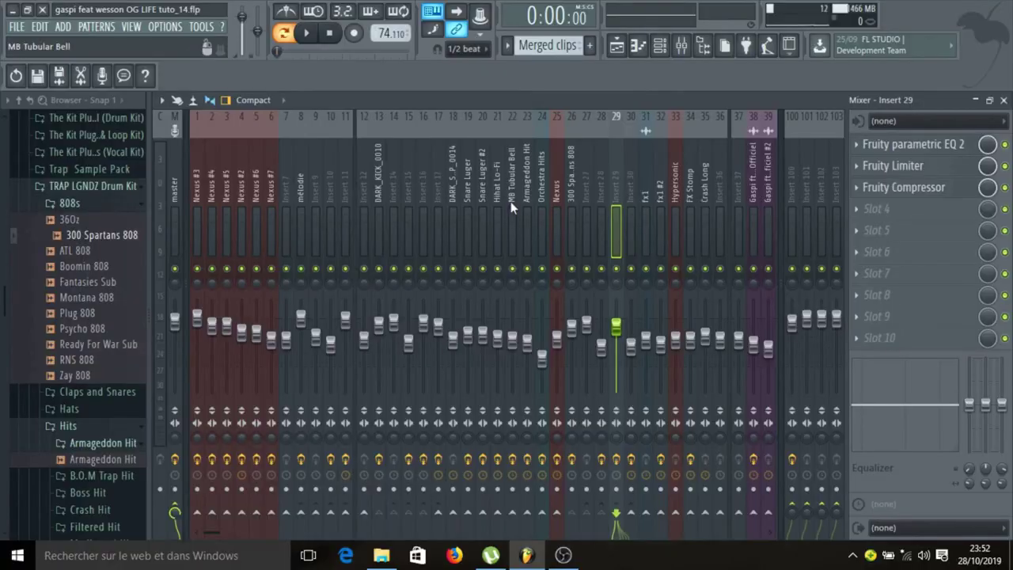
Open the FX Stomp channel's piano roll from the channel rack and play its pattern.
{"action": "key", "text": "F9"}
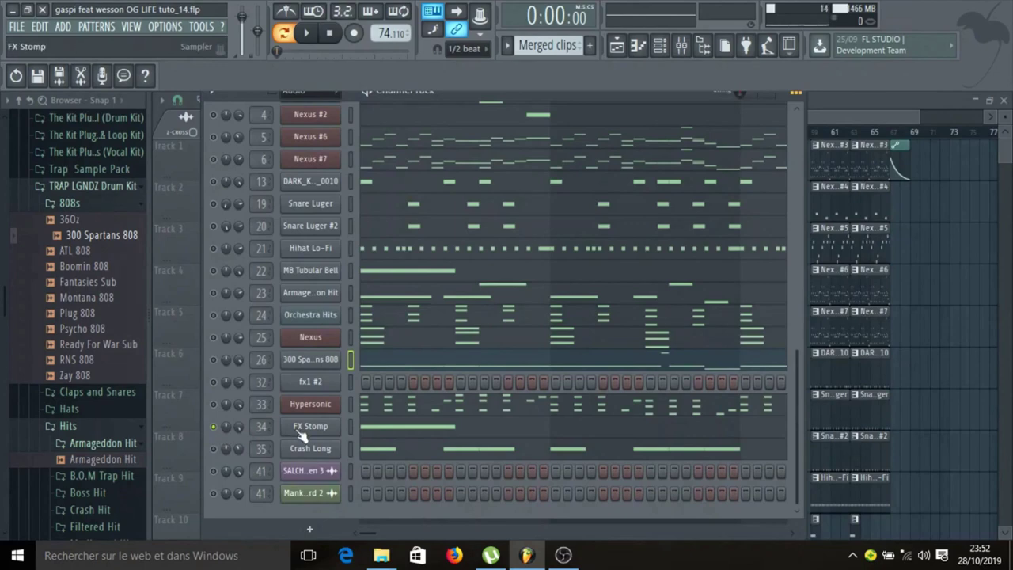
{"action": "left_click", "coordinate": [408, 428]}
{"action": "key", "text": "space"}
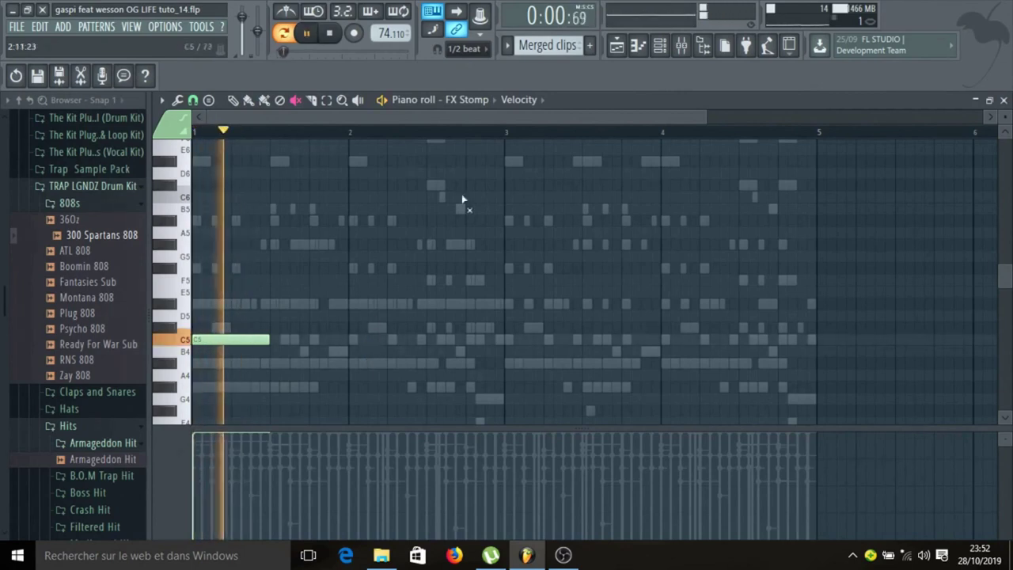
Stop the FX Stomp pattern and check the Crash Long channel's sampler settings from the channel rack.
{"action": "key", "text": "space"}
{"action": "left_click", "coordinate": [659, 50]}
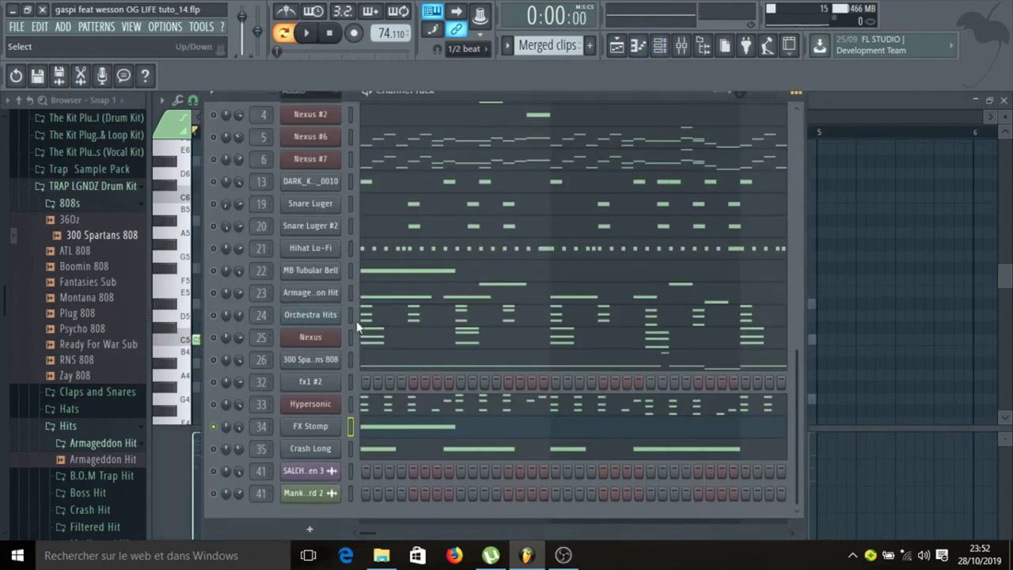
{"action": "left_click", "coordinate": [327, 449]}
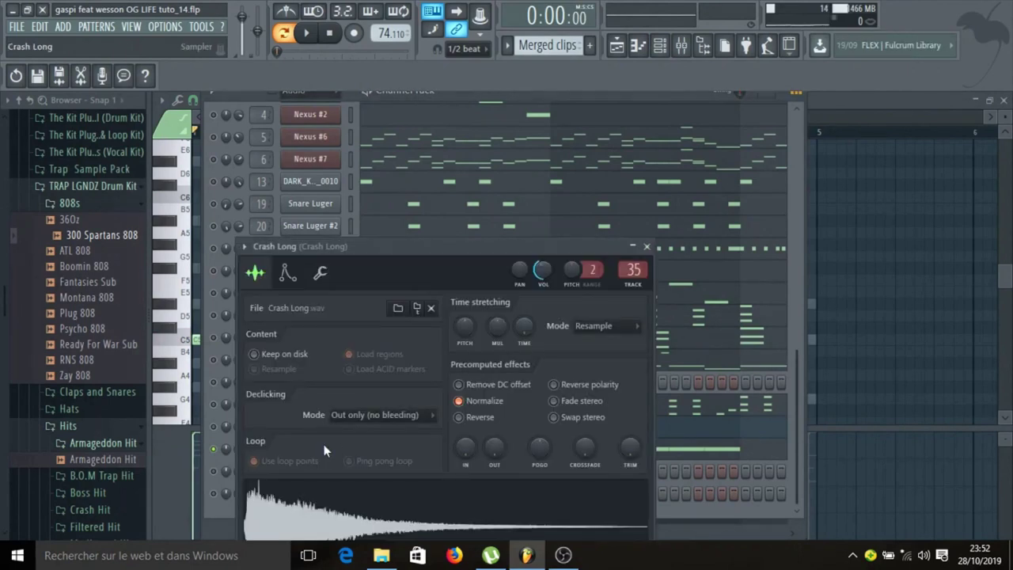
{"action": "left_click", "coordinate": [646, 247]}
Play the Crash Long channel's pattern in its piano roll, stopping it before switching to the playlist.
{"action": "left_click", "coordinate": [381, 453]}
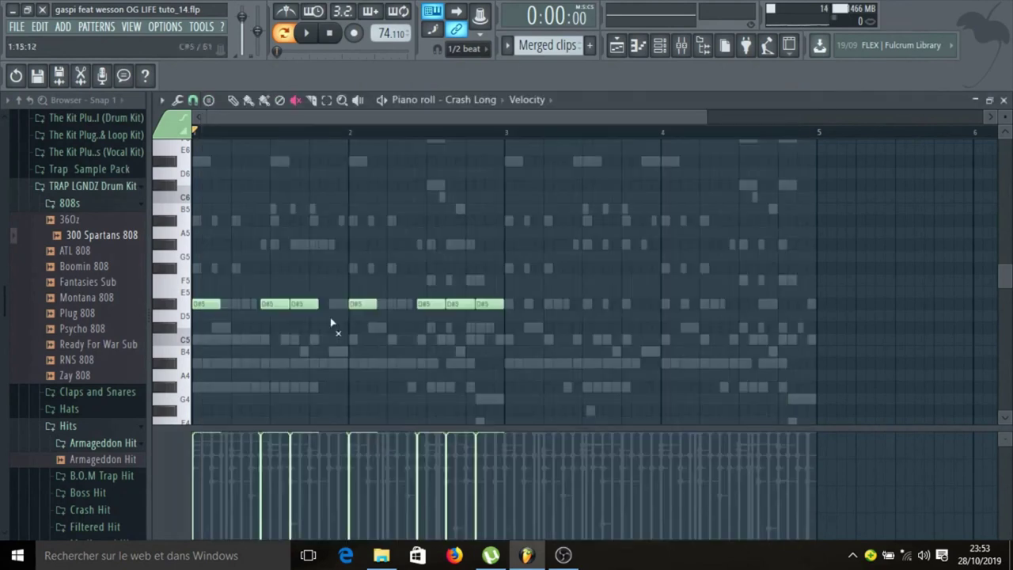
{"action": "key", "text": "space"}
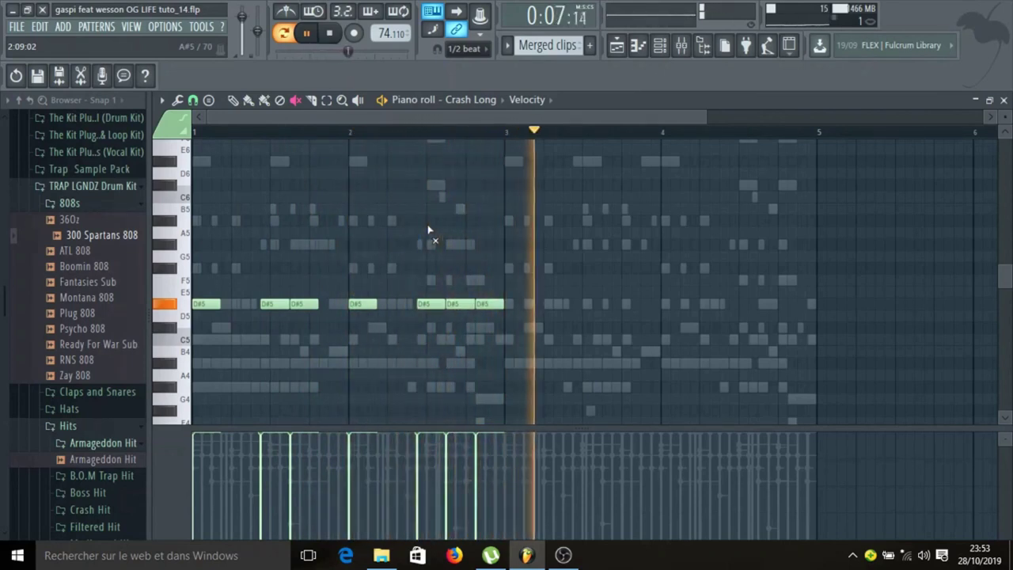
{"action": "key", "text": "space"}
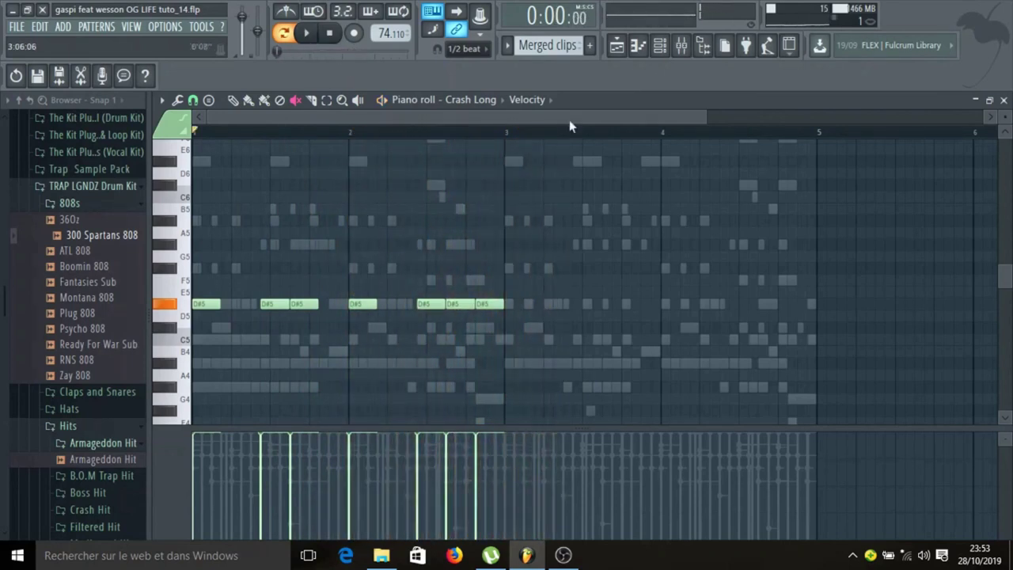
{"action": "left_click", "coordinate": [666, 47]}
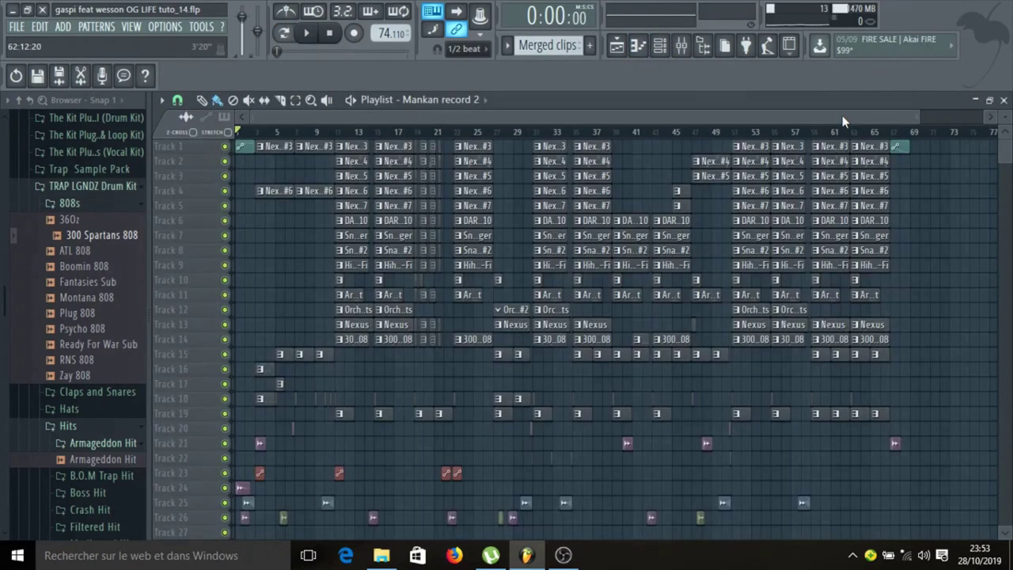